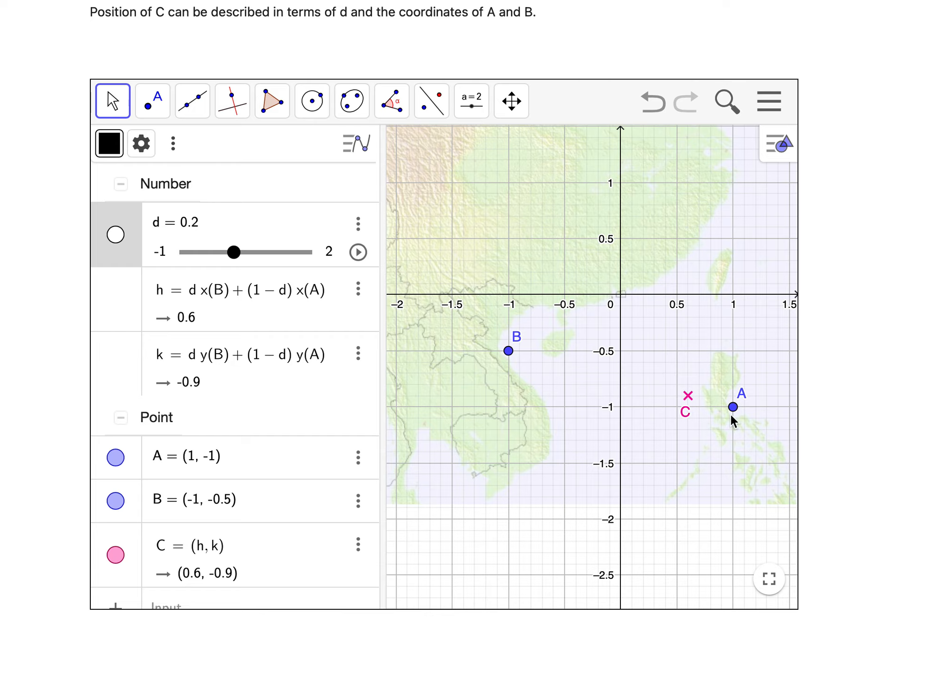
- Vary slider d in the finished example through 0.25, 0 and 0.3 to examine how point C moves relative to A and B
mouse_move(238, 253)
mouse_down()
mouse_move(262, 256)
mouse_move(229, 258)
mouse_move(299, 264)
mouse_move(238, 261)
mouse_up()
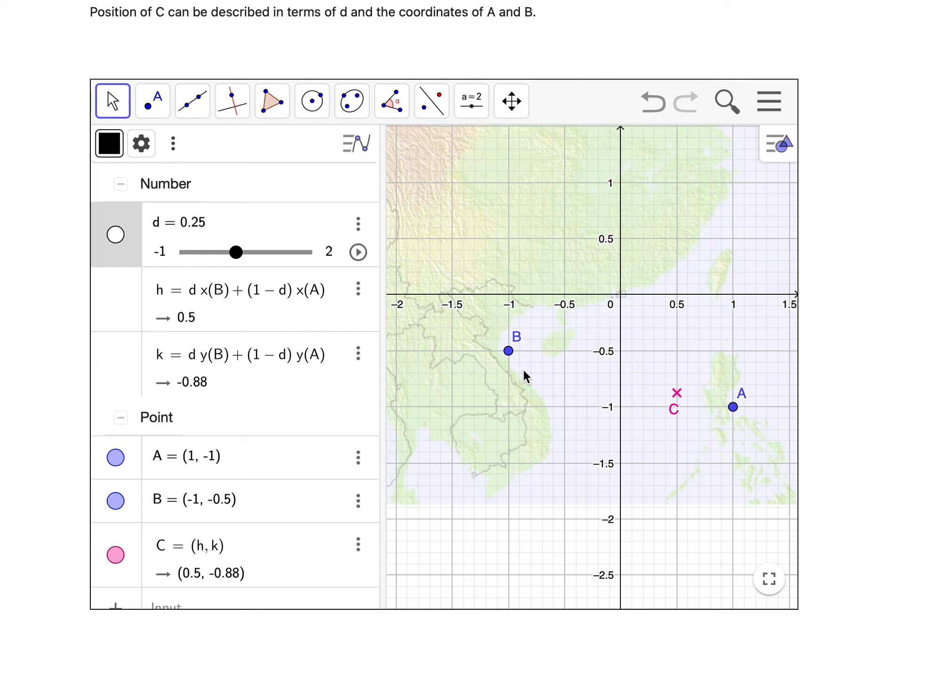
drag(240, 257, 229, 256)
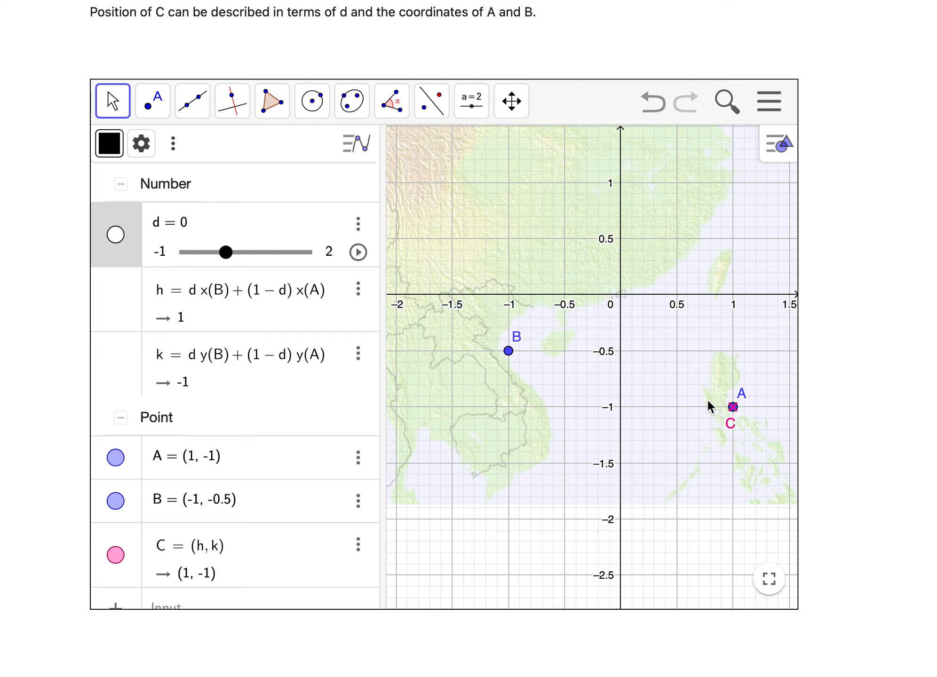
mouse_move(229, 257)
mouse_down()
mouse_move(271, 258)
mouse_move(238, 254)
mouse_up()
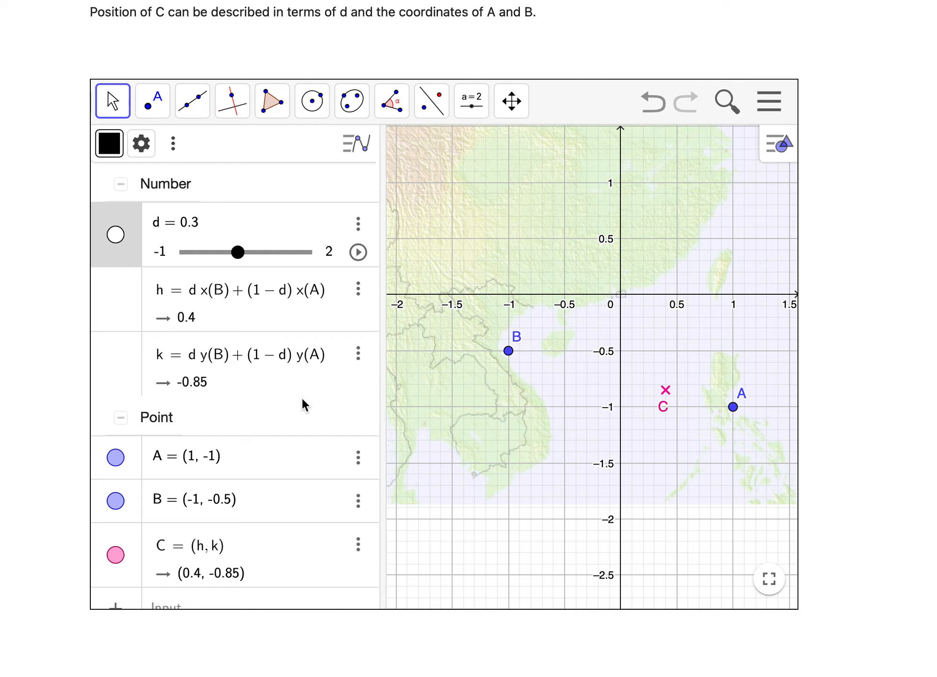
- Switch to the blank GeoGebra Classic window and insert the image file HongKongMap.jpeg from the Desktop
click(934, 673)
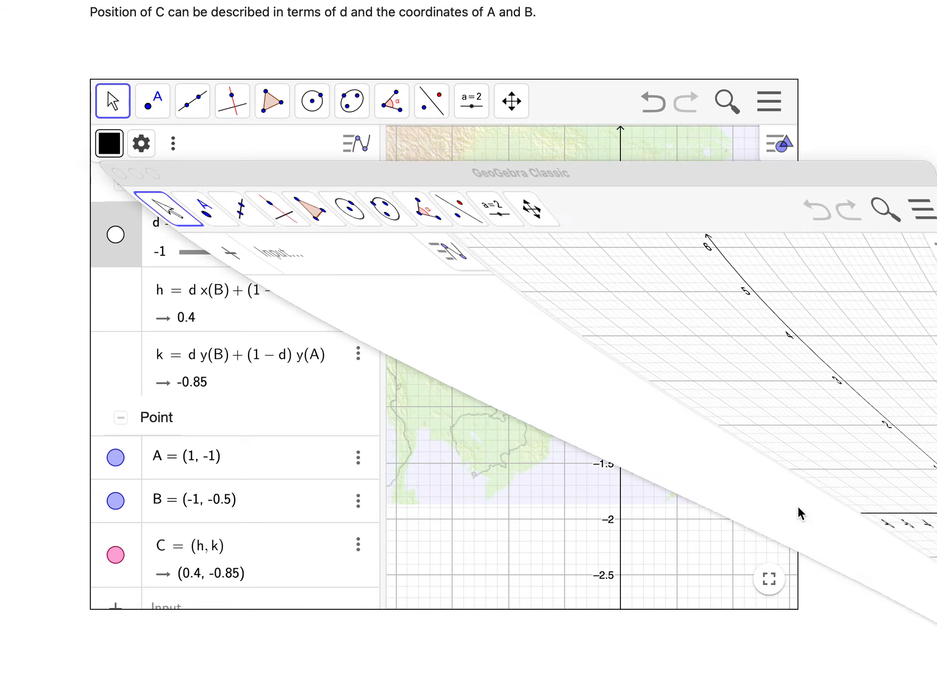
click(416, 84)
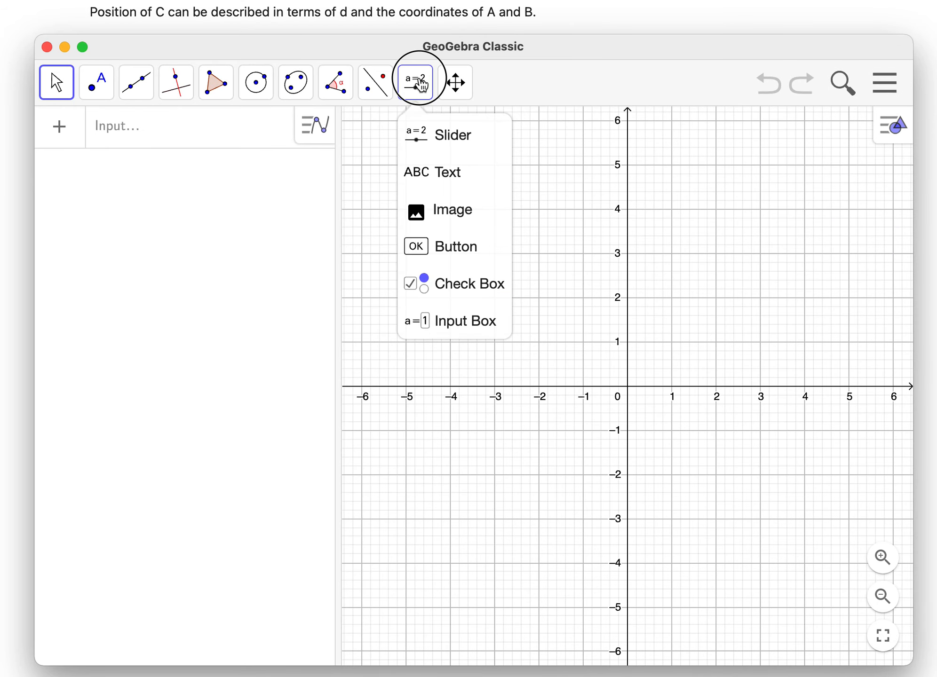
click(460, 223)
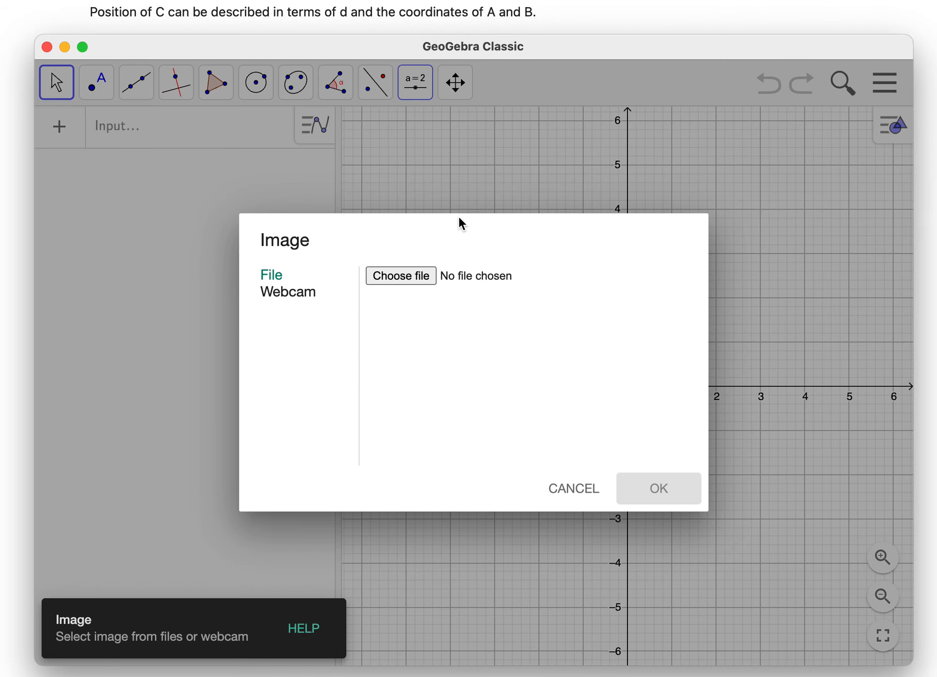
click(412, 279)
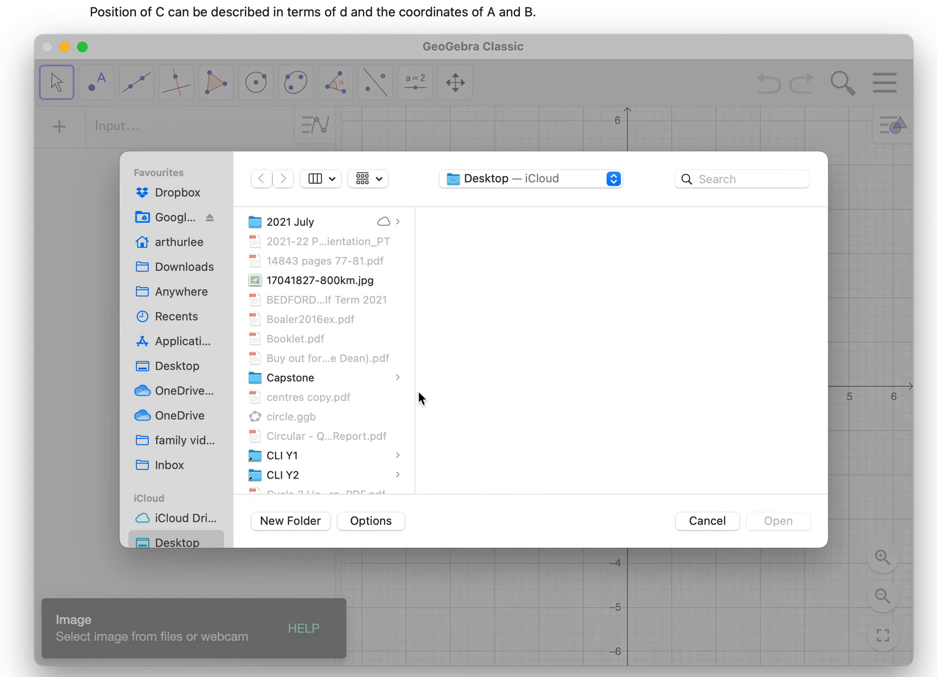
scroll(331, 396, down, 5)
click(329, 391)
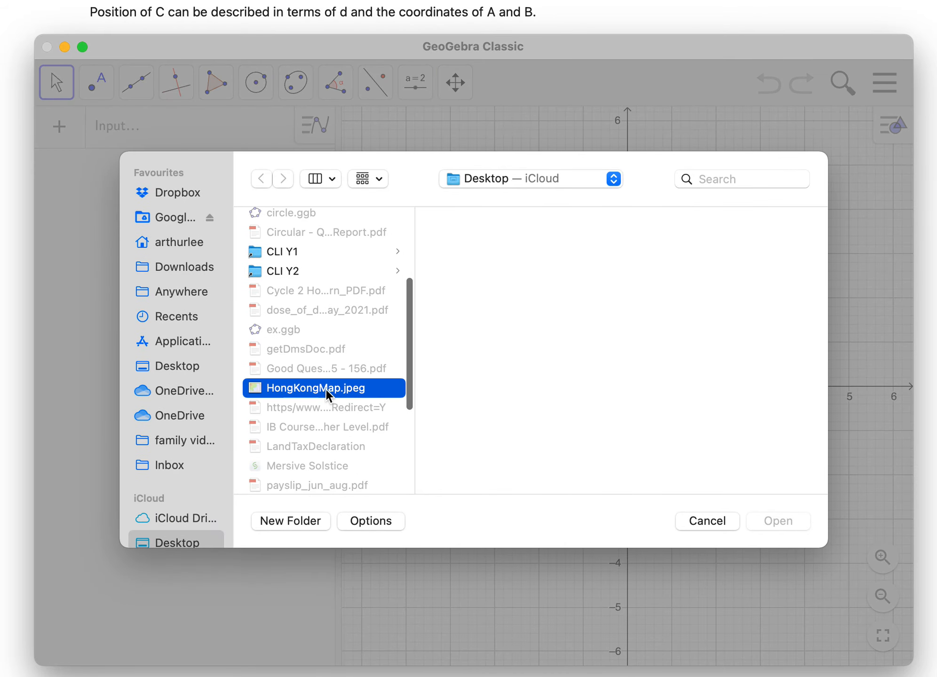
click(778, 522)
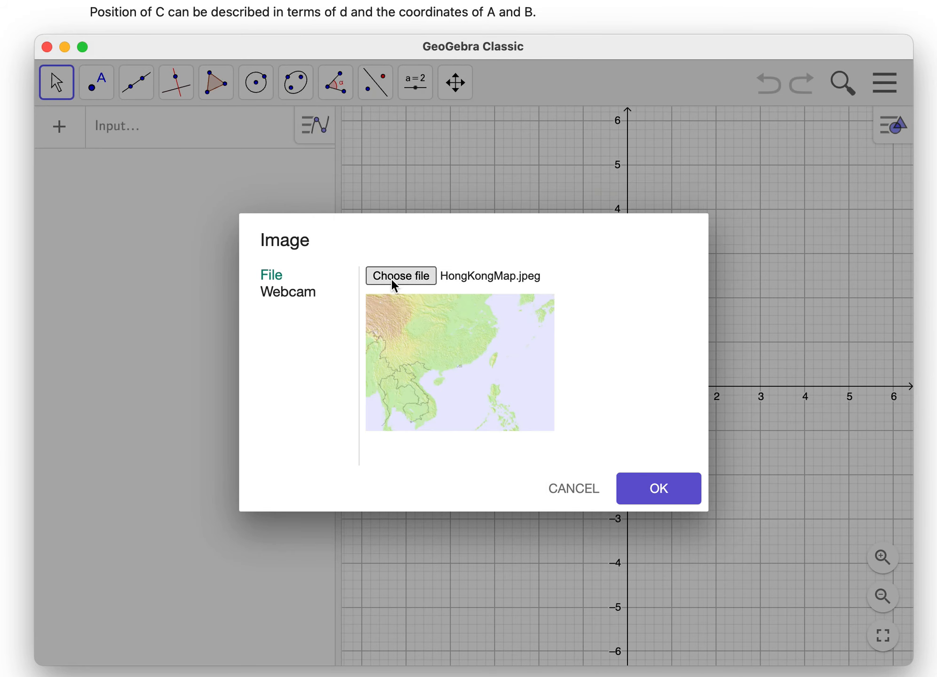
click(673, 490)
- Enlarge the map to about 10.4 units wide and shift it so its lower-left corner is at about (-5.26, -3.72)
drag(671, 487, 628, 449)
drag(817, 519, 849, 519)
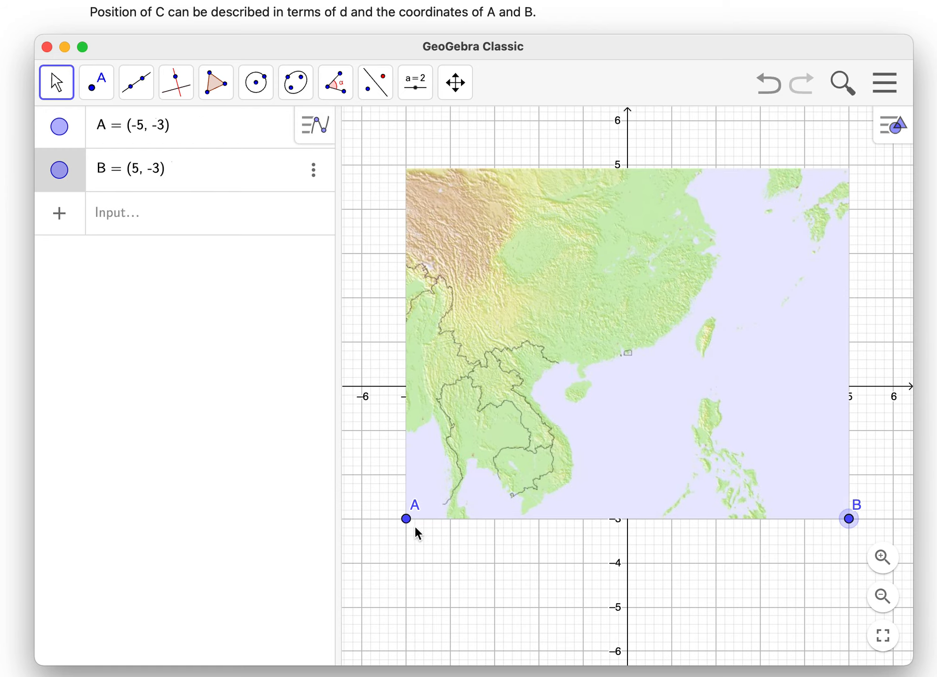
mouse_move(668, 382)
mouse_down()
mouse_move(653, 425)
mouse_move(715, 403)
mouse_move(660, 369)
mouse_move(669, 381)
mouse_up()
mouse_move(848, 519)
mouse_down()
mouse_move(848, 384)
mouse_move(845, 520)
mouse_move(899, 521)
mouse_move(836, 522)
mouse_move(866, 520)
mouse_up()
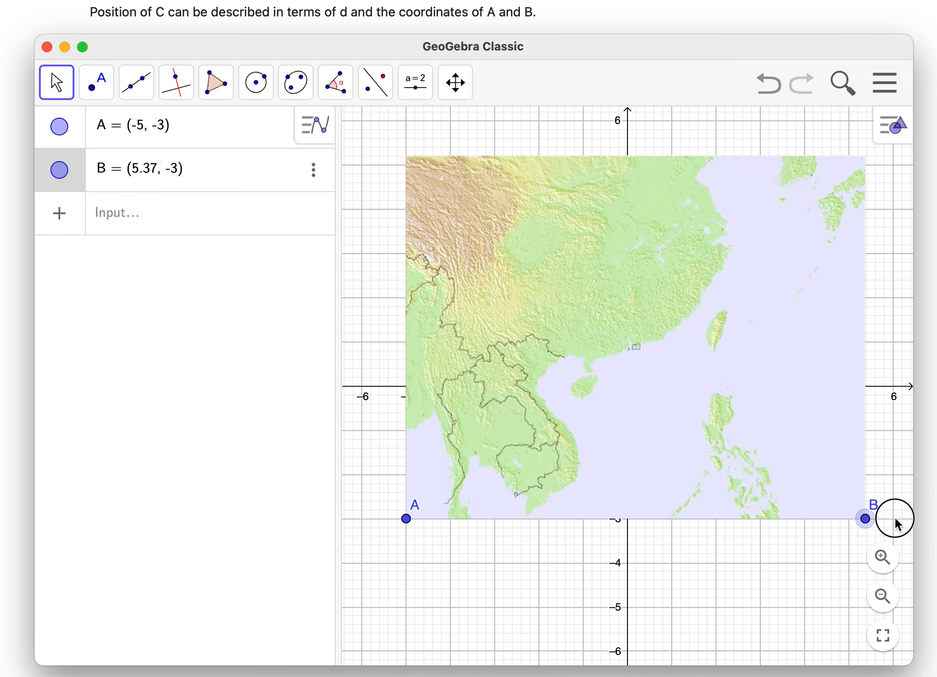
drag(728, 468, 719, 493)
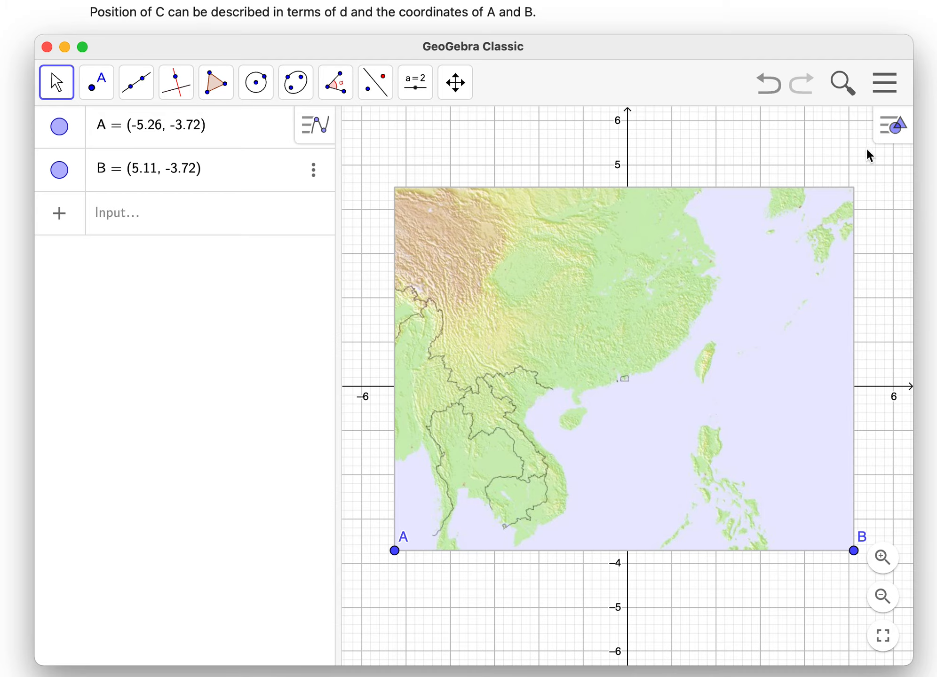
- Make the map semi-transparent and align Hong Kong with the origin, putting the lower-left corner at about (-5.22, -3.9)
click(894, 125)
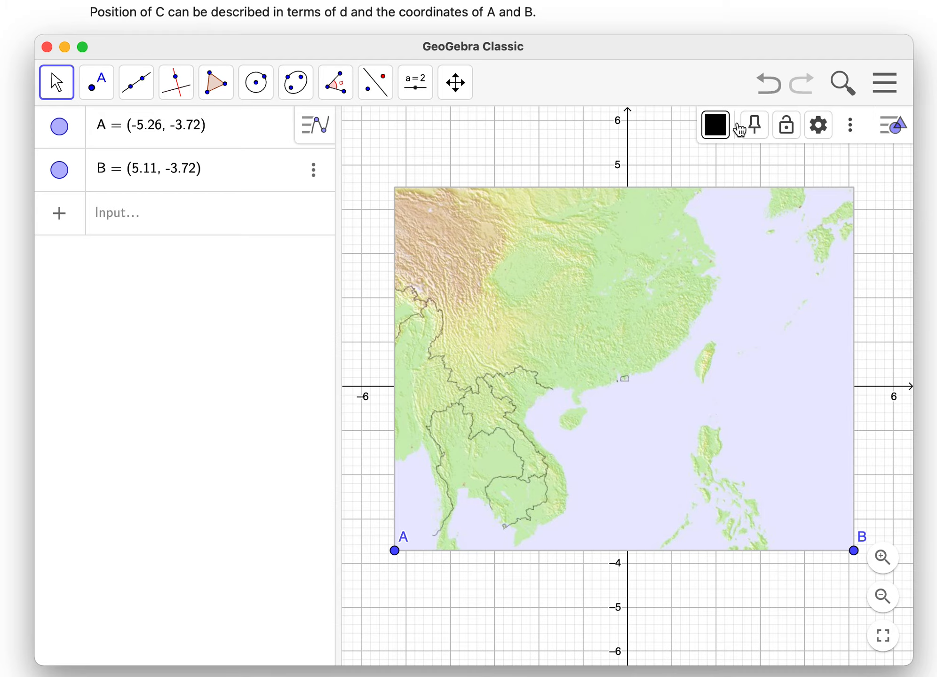
click(712, 131)
drag(783, 160, 760, 166)
click(886, 136)
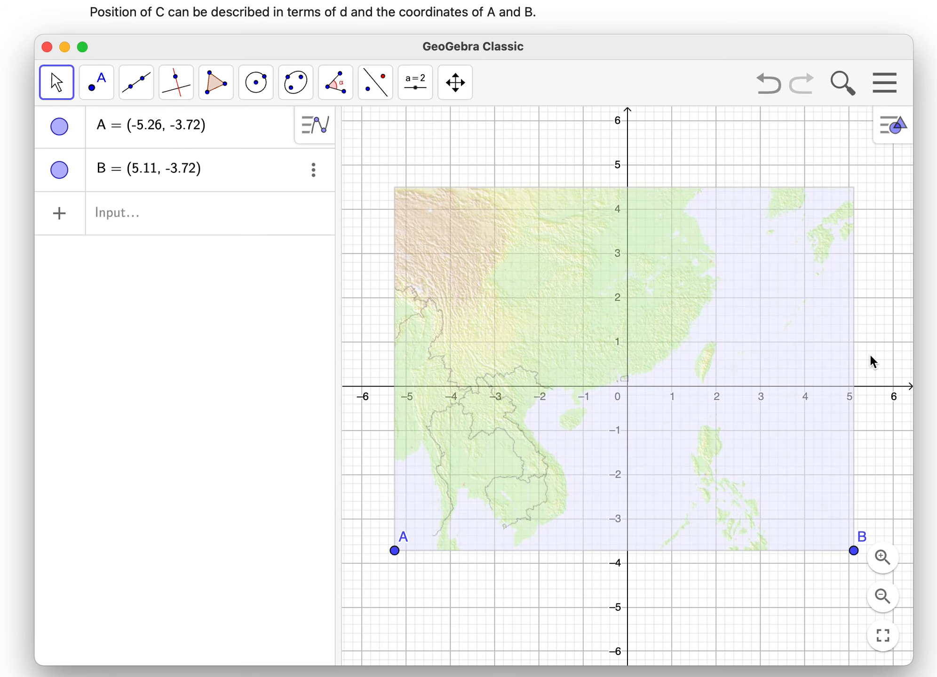
click(735, 457)
drag(735, 457, 738, 465)
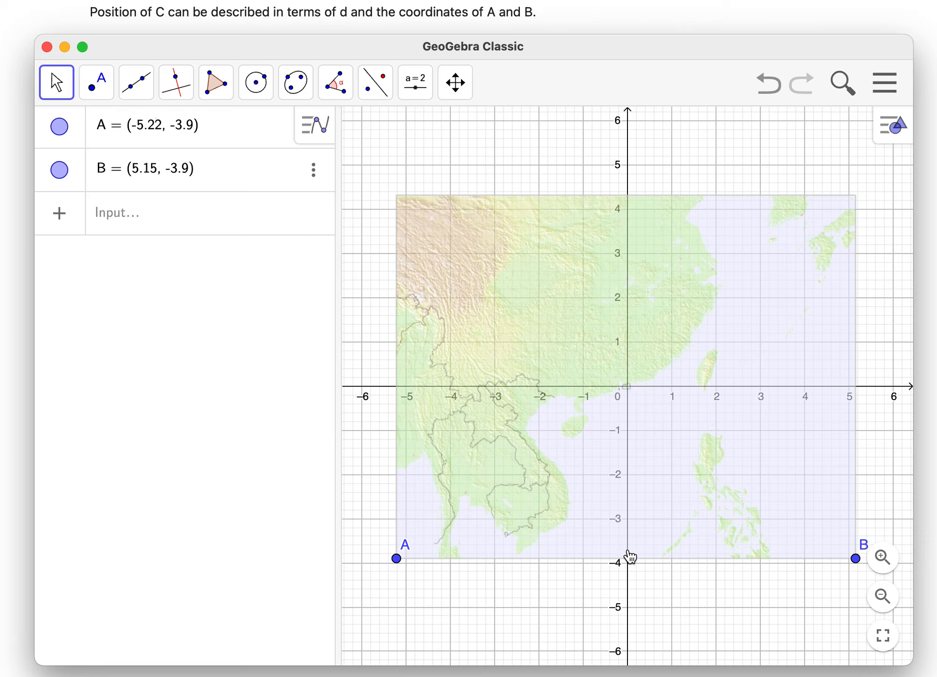
- Rename the map's corner points A and B as P1 and P2
click(106, 128)
key(BackSpace)
text(P1)
key(Return)
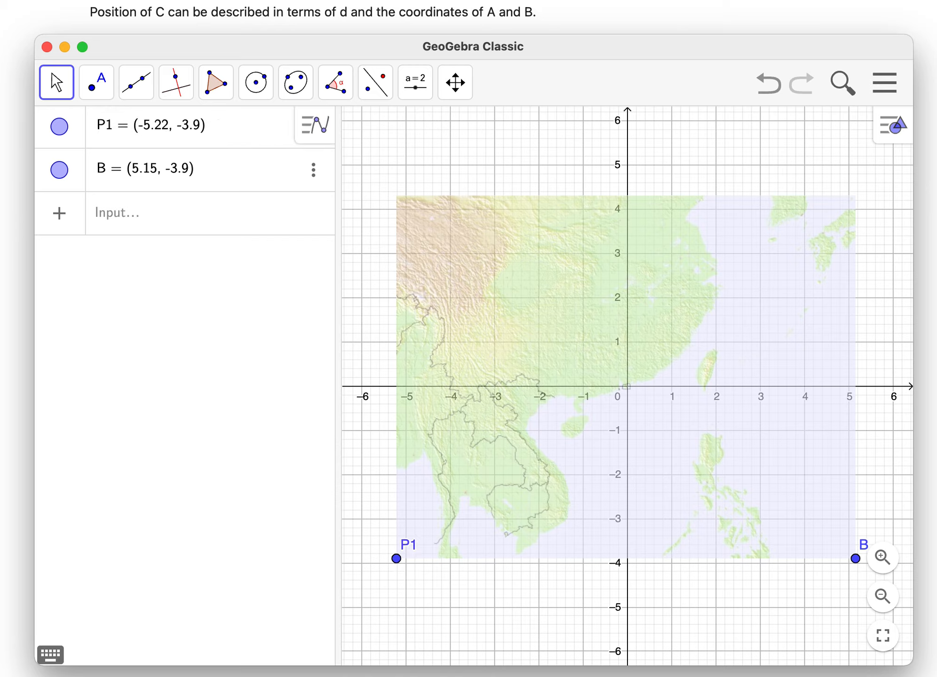
click(111, 173)
key(BackSpace)
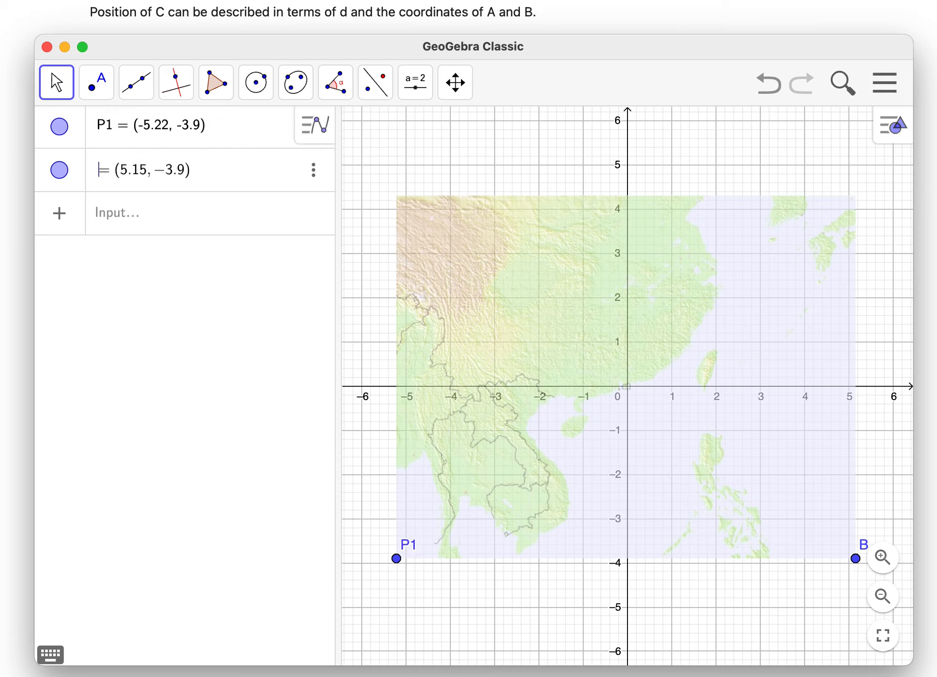
text(P2)
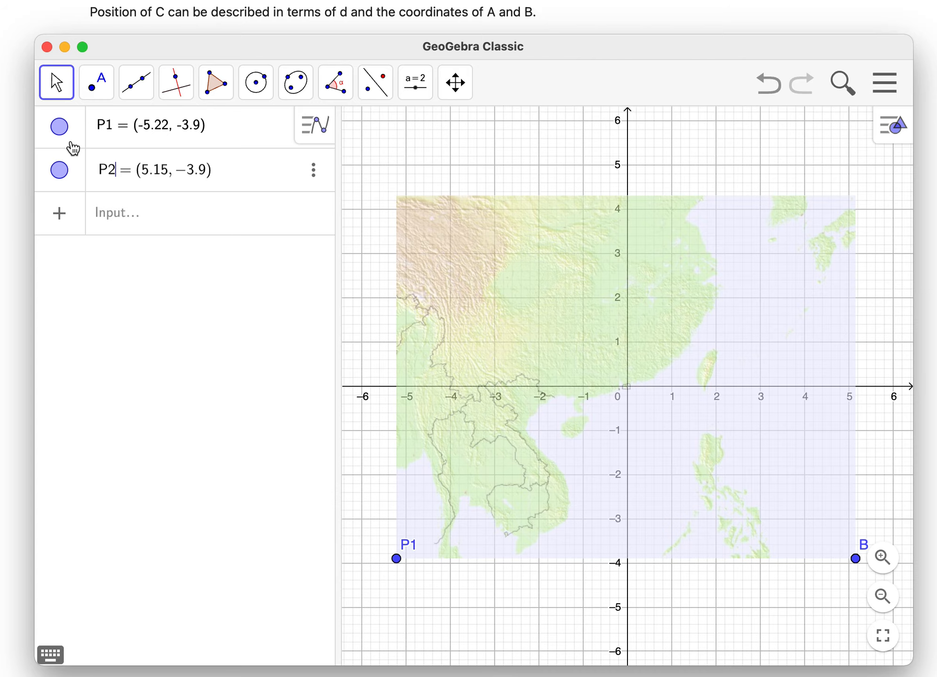
- Set point P1 as a fixed object and an auxiliary object
click(69, 145)
right_click(69, 145)
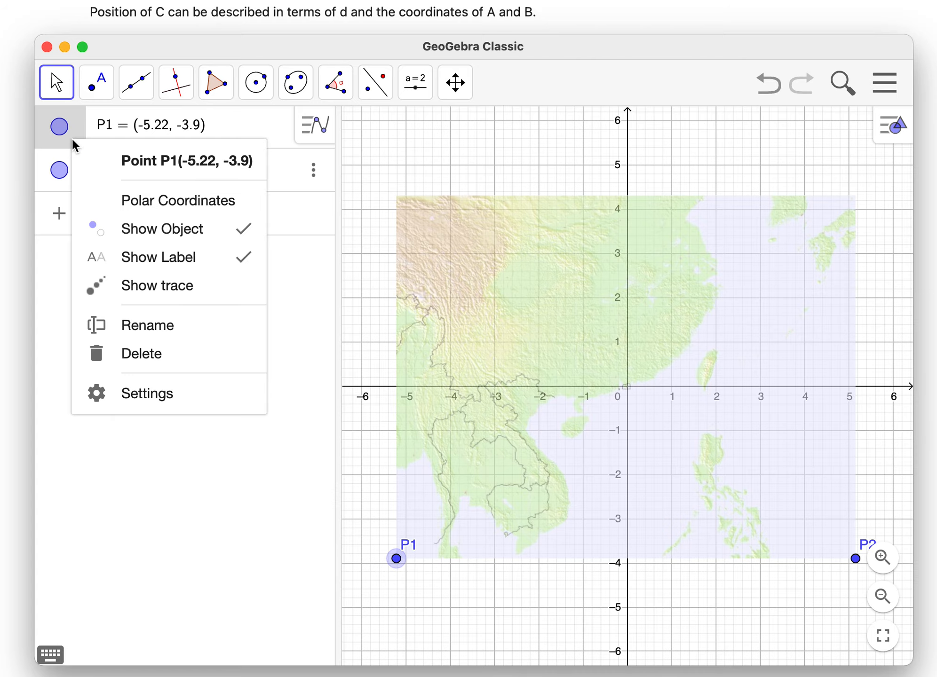
click(147, 394)
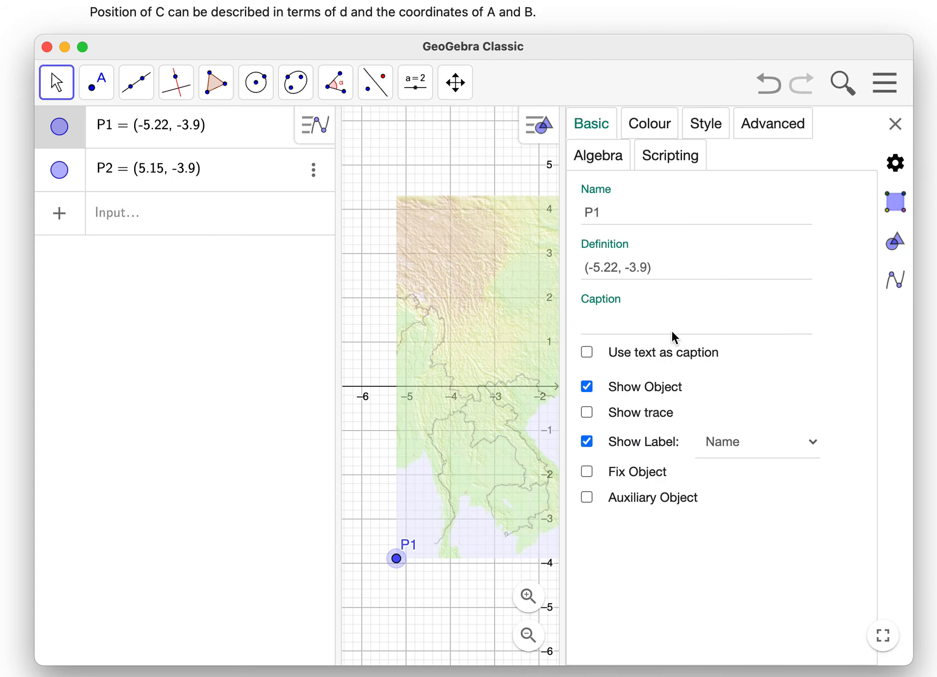
click(588, 472)
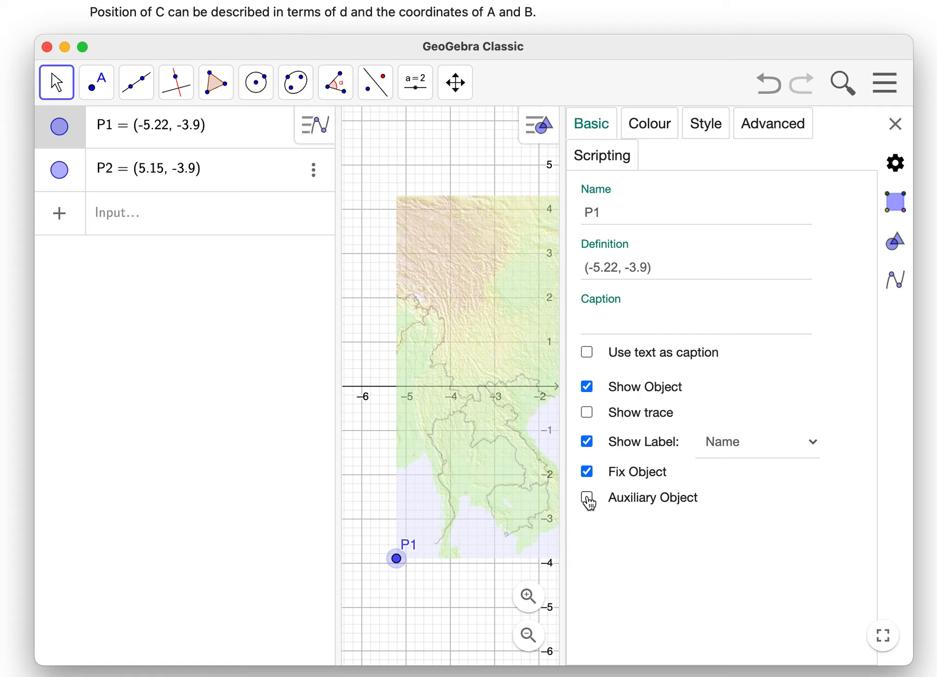
click(587, 498)
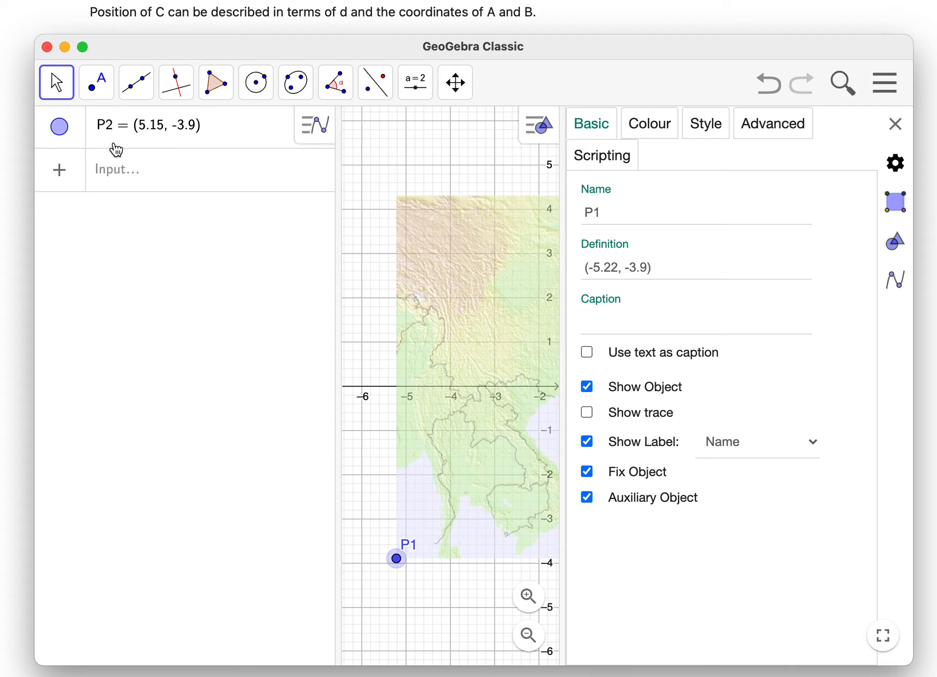
- Set point P2 as a fixed object and an auxiliary object, and close the settings
click(75, 142)
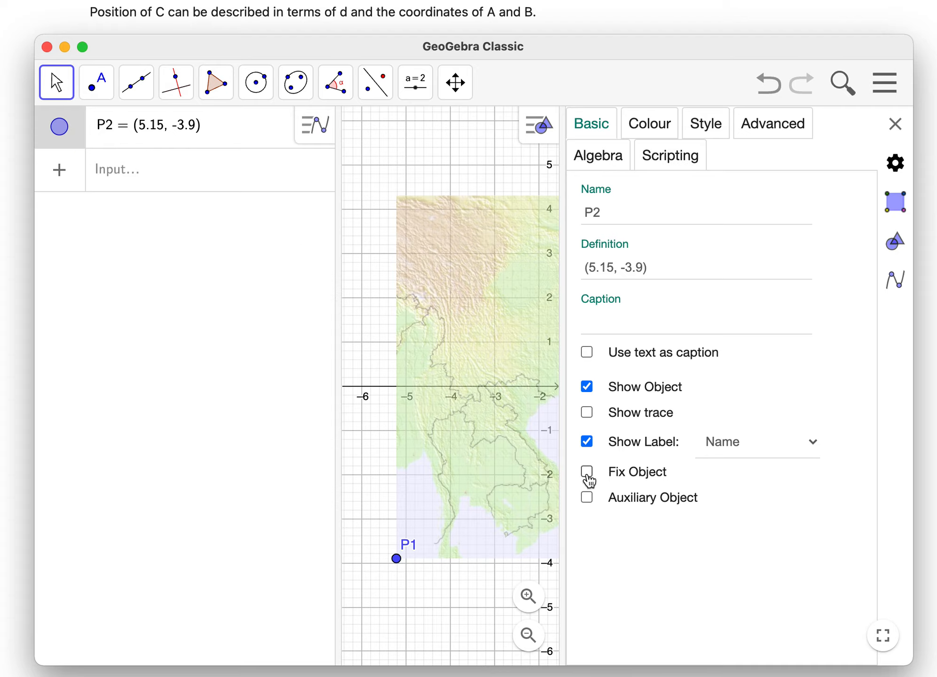
click(587, 472)
click(587, 499)
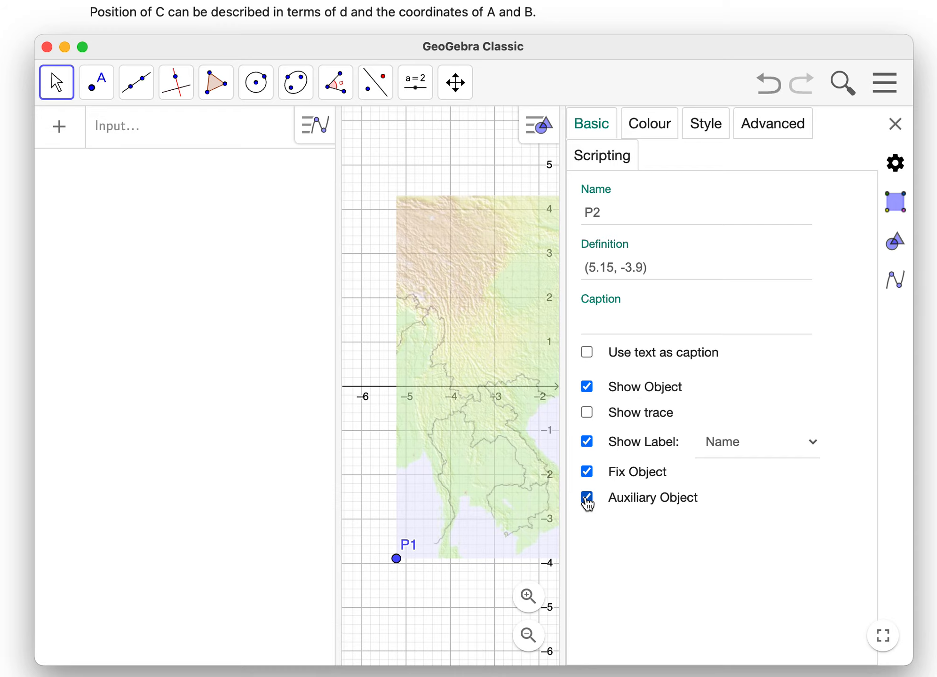
click(894, 125)
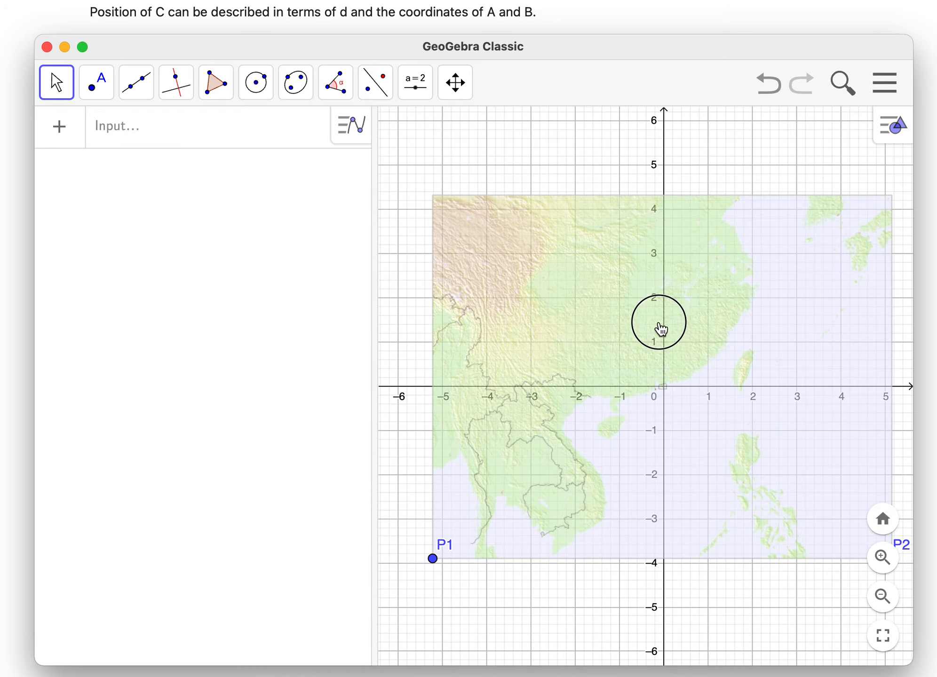
- Hide the map's corner points P1 and P2 in the graphics view
drag(741, 150, 724, 127)
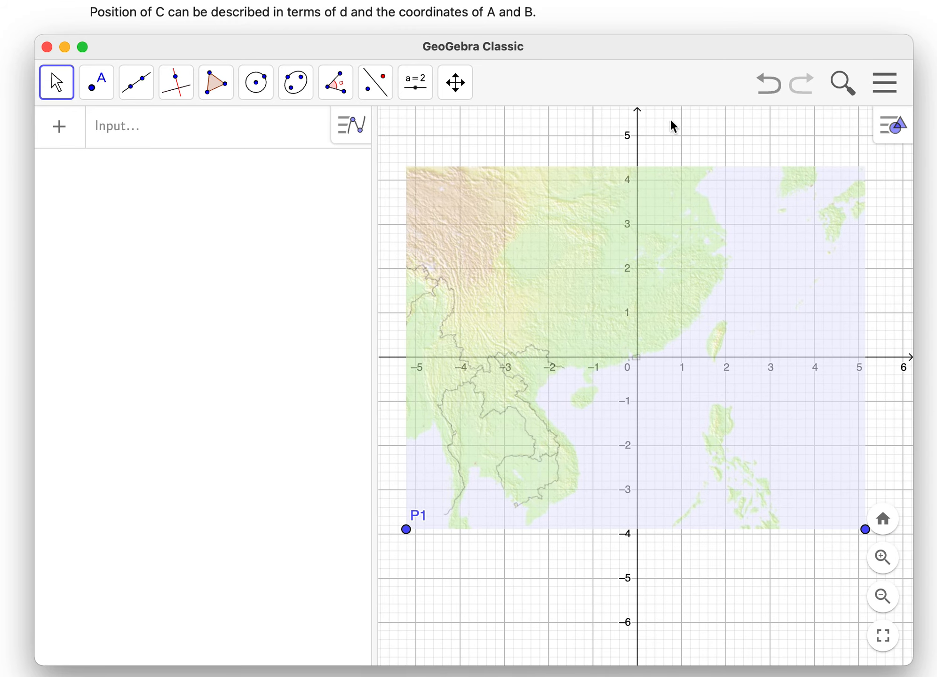
right_click(406, 529)
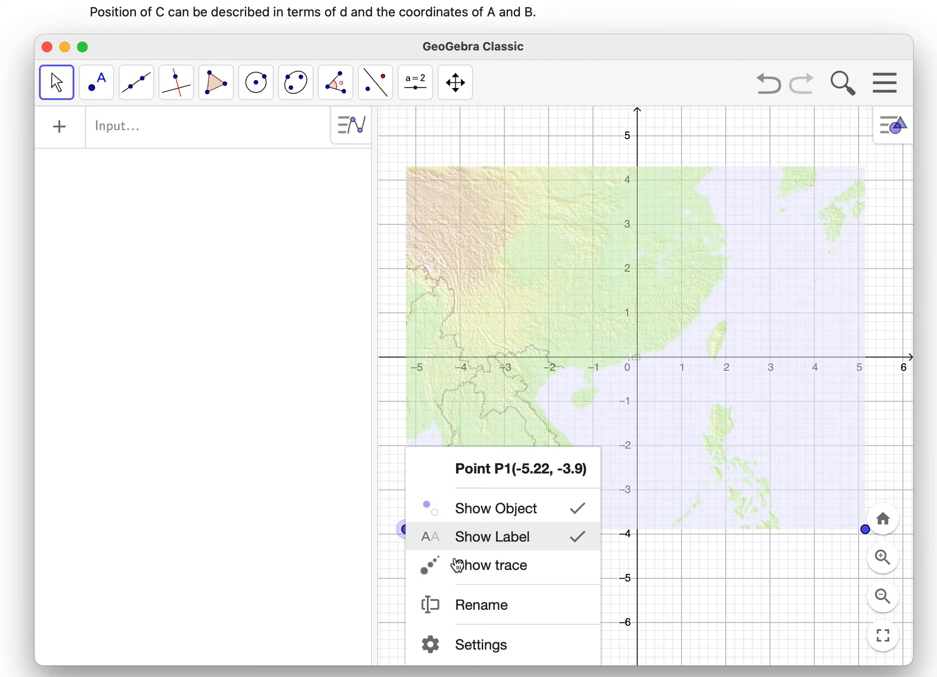
click(499, 517)
drag(673, 594, 492, 596)
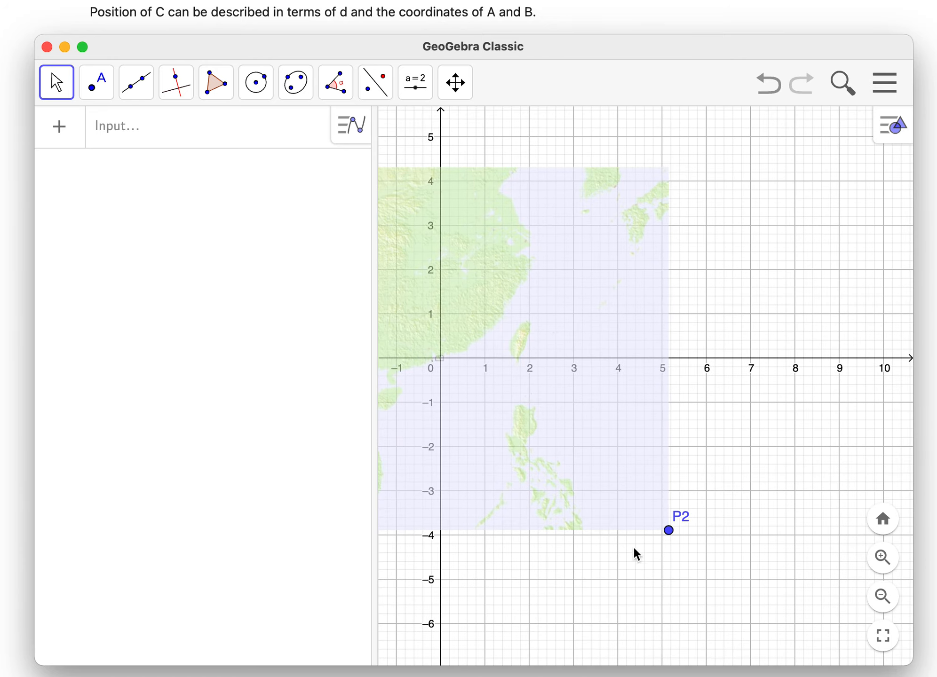
right_click(669, 532)
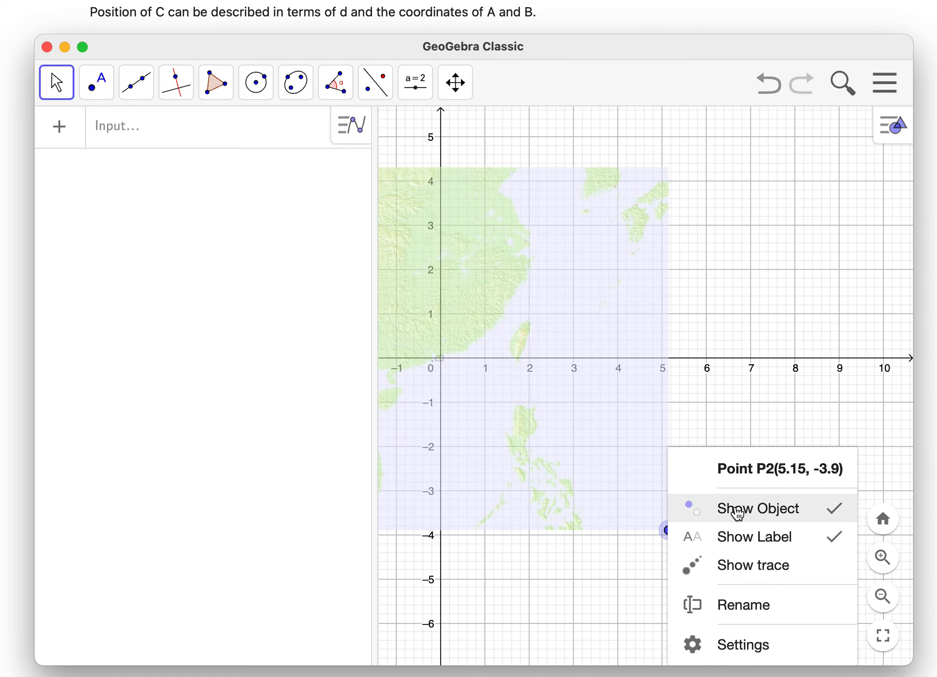
click(651, 509)
- Place a free point at (2, -2) on the Philippines part of the map
drag(732, 362, 899, 366)
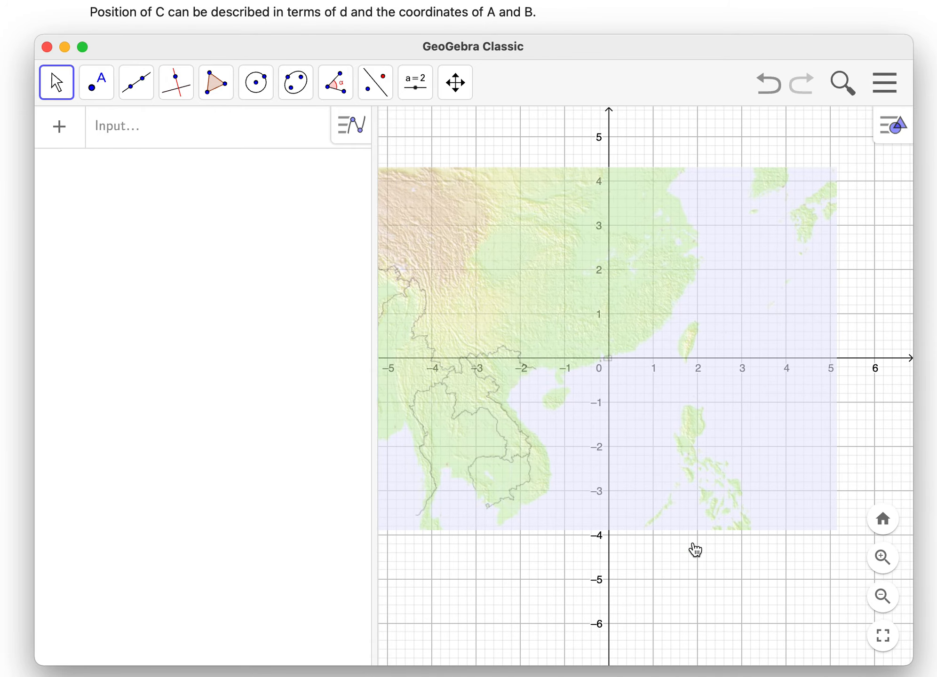
drag(643, 587, 677, 597)
scroll(648, 464, up, 5)
click(665, 424)
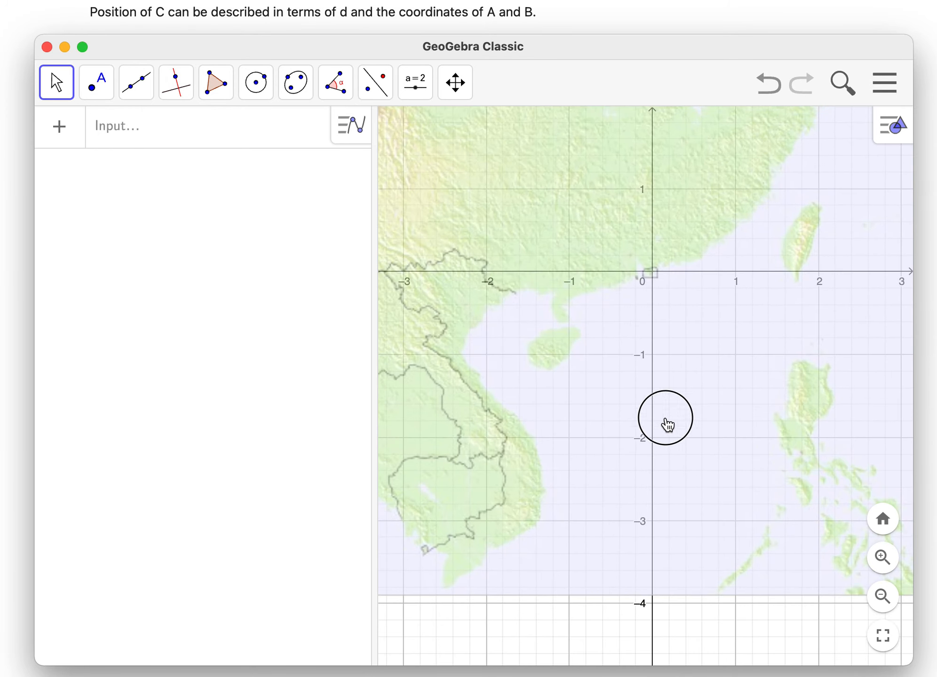
drag(731, 367, 642, 382)
click(677, 307)
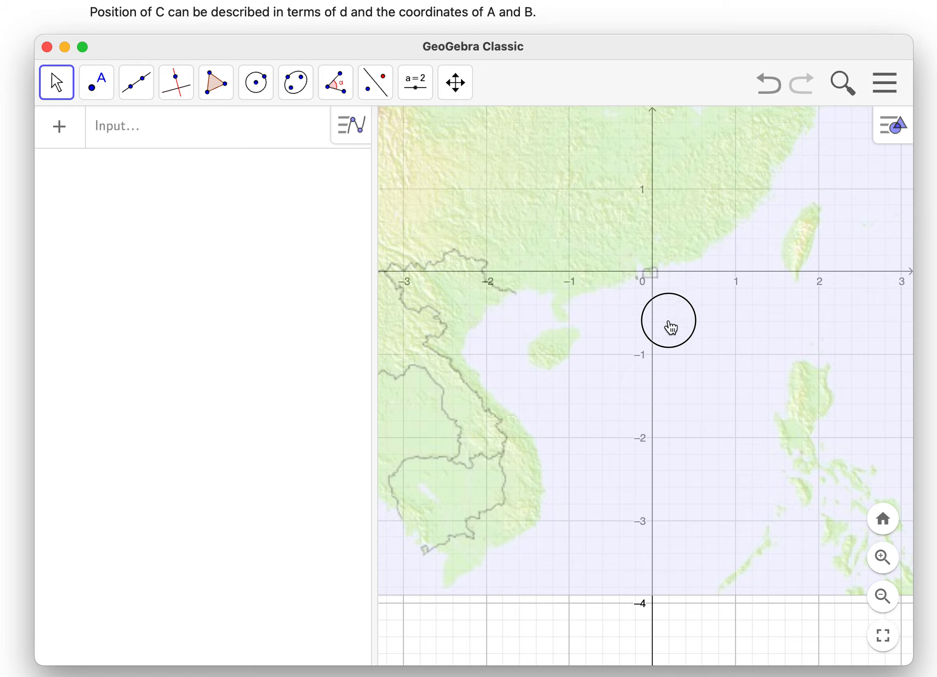
drag(725, 615, 745, 629)
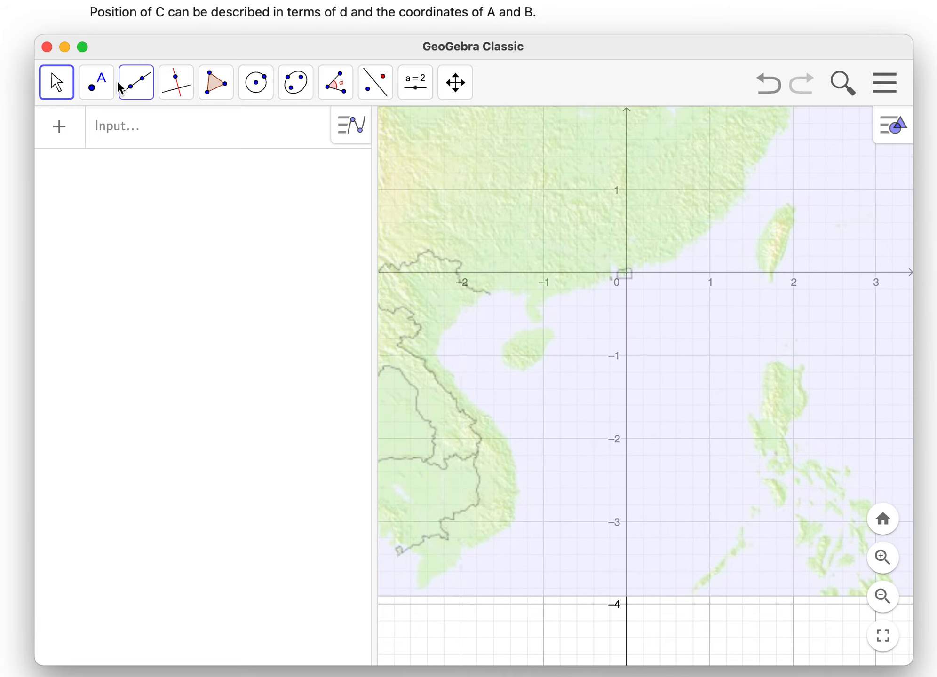
click(99, 85)
click(124, 136)
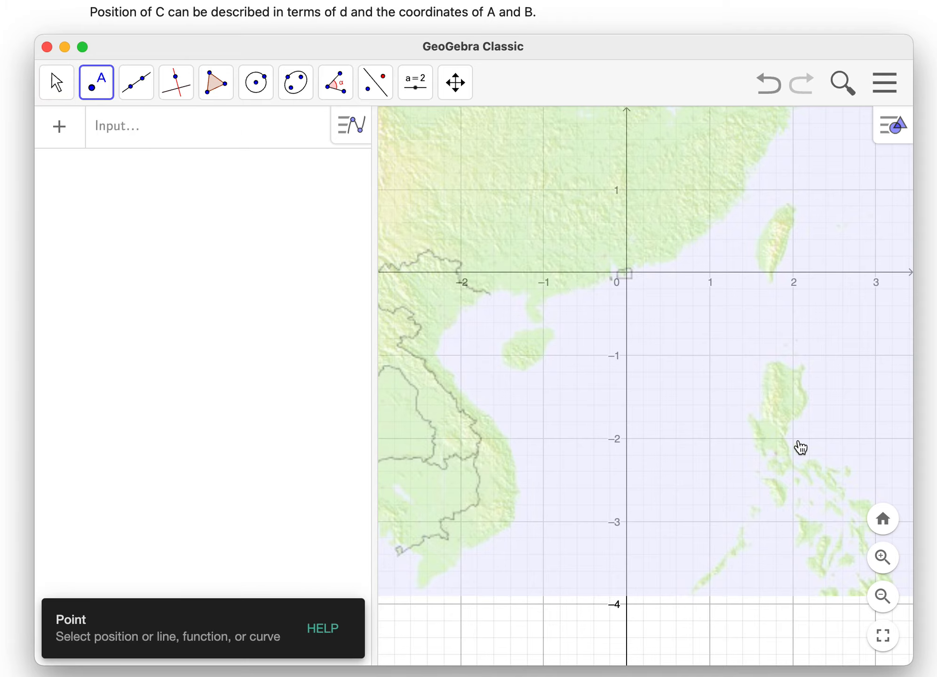
click(792, 438)
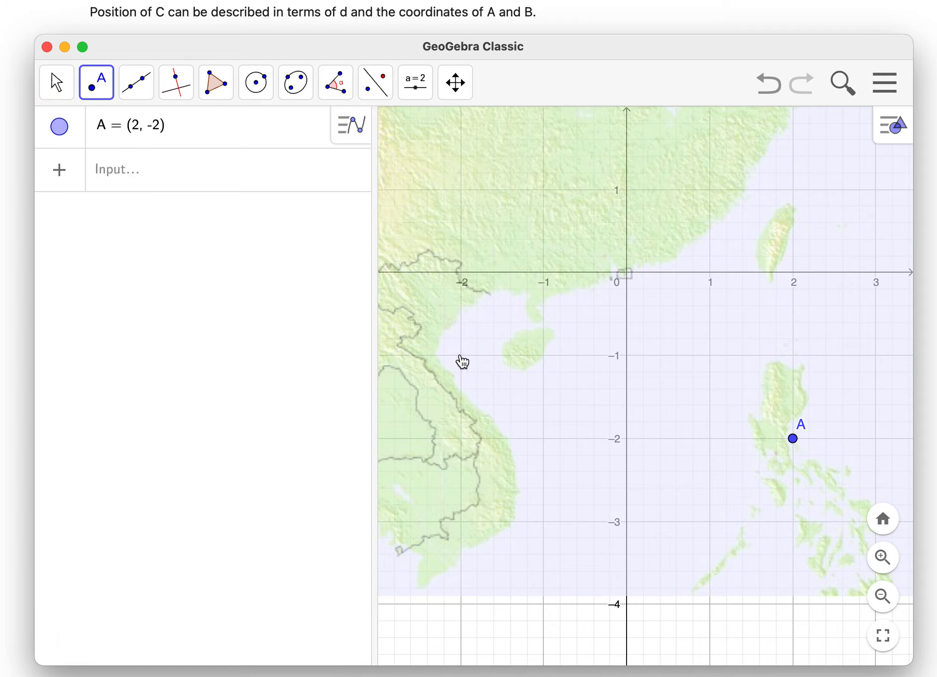
- Place point B at (-2, -1) off the Vietnamese coast, switch to the Move tool and select point A
click(460, 356)
click(56, 83)
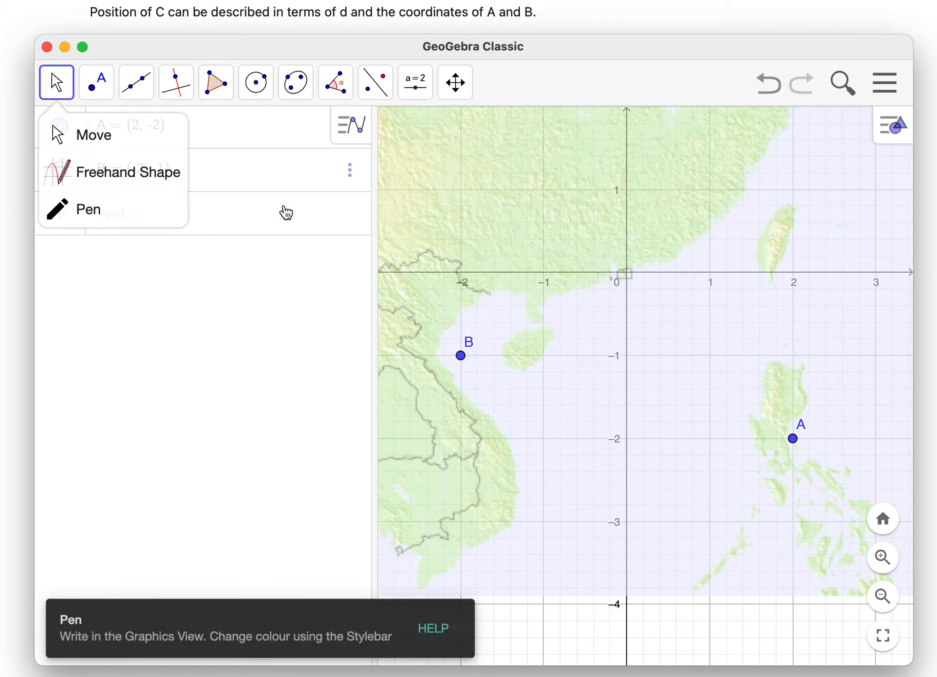
click(256, 273)
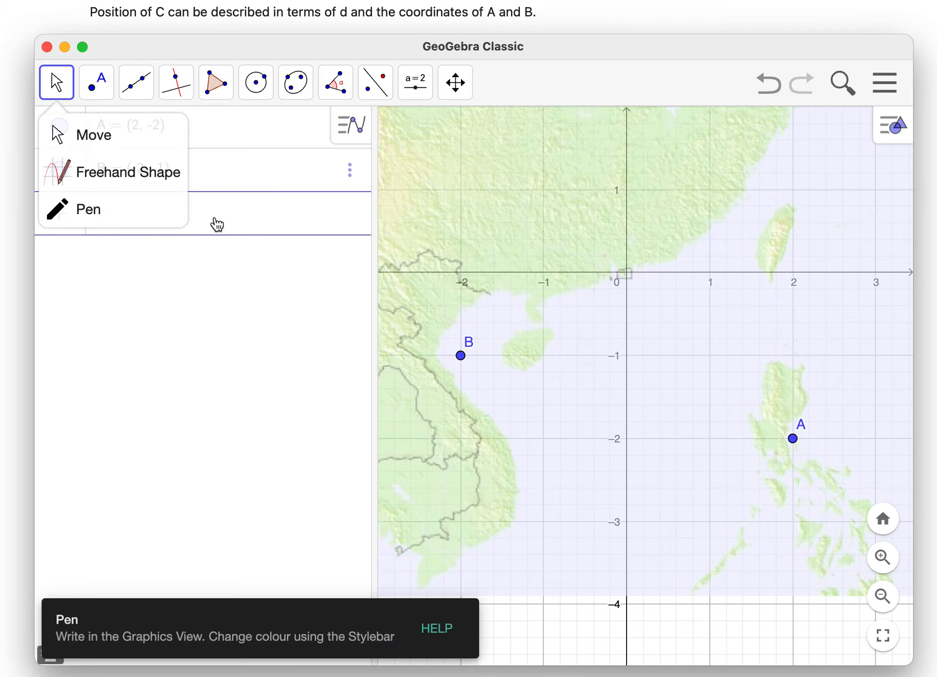
click(90, 140)
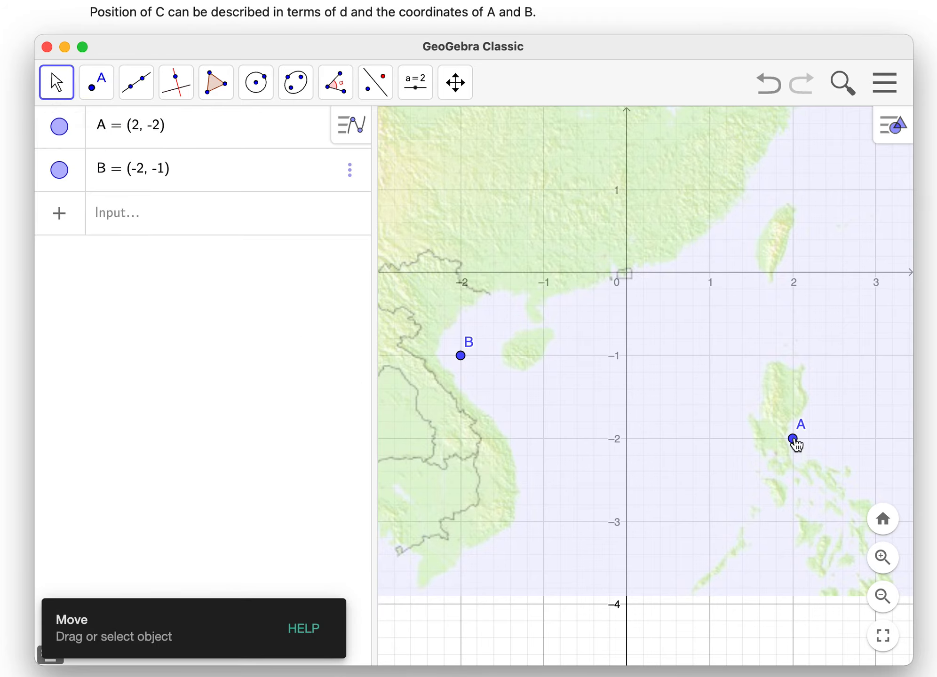
click(793, 439)
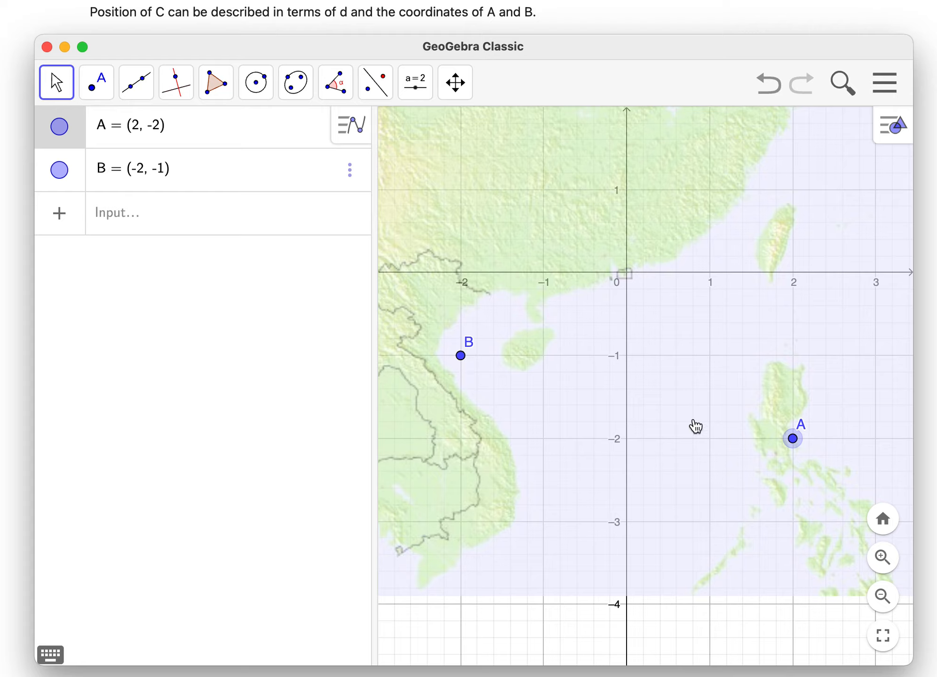
- Create a slider d with the value 1
click(127, 219)
text(d )
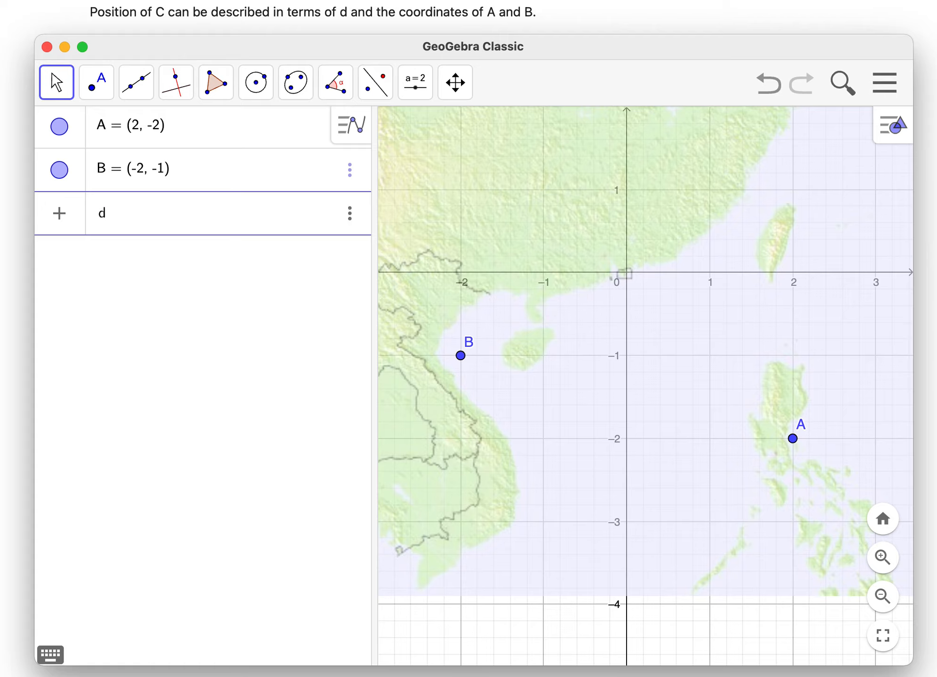
text(= 1)
key(Return)
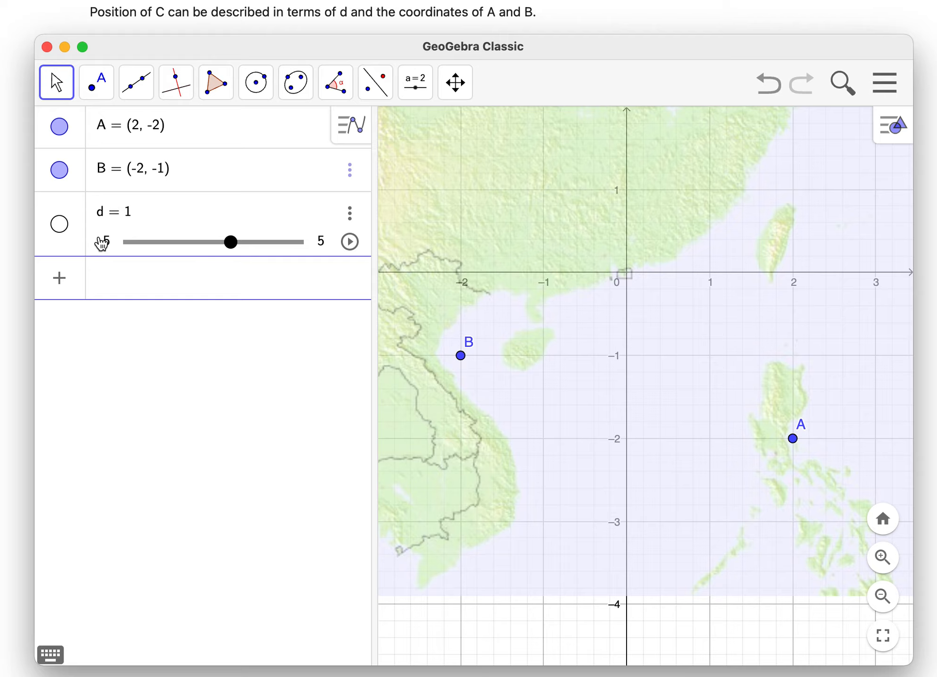
- Set slider d's range from -1 to 2 with step 0.05, and set its value to 0.25
click(320, 243)
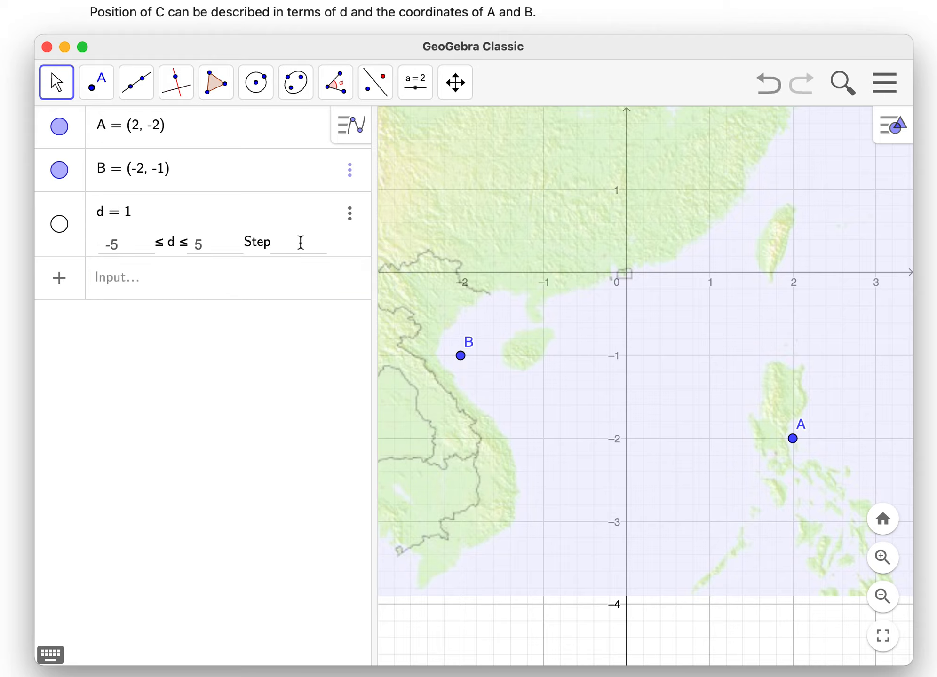
click(215, 241)
click(279, 242)
text(0.05)
key(Return)
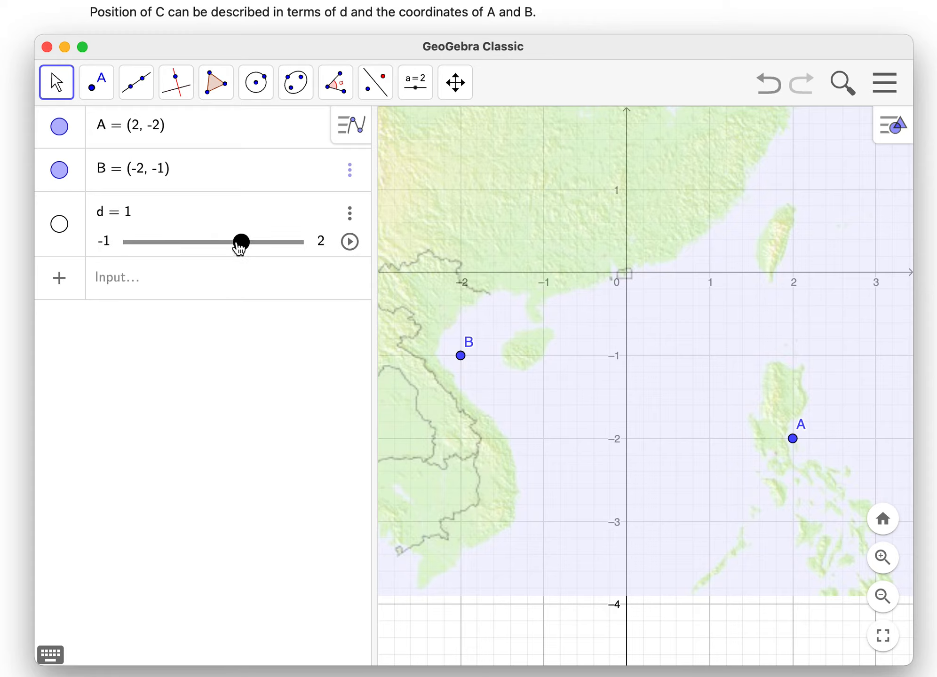
mouse_move(241, 242)
mouse_down()
mouse_move(127, 241)
mouse_move(300, 248)
mouse_move(179, 248)
mouse_move(252, 248)
mouse_move(242, 249)
mouse_up()
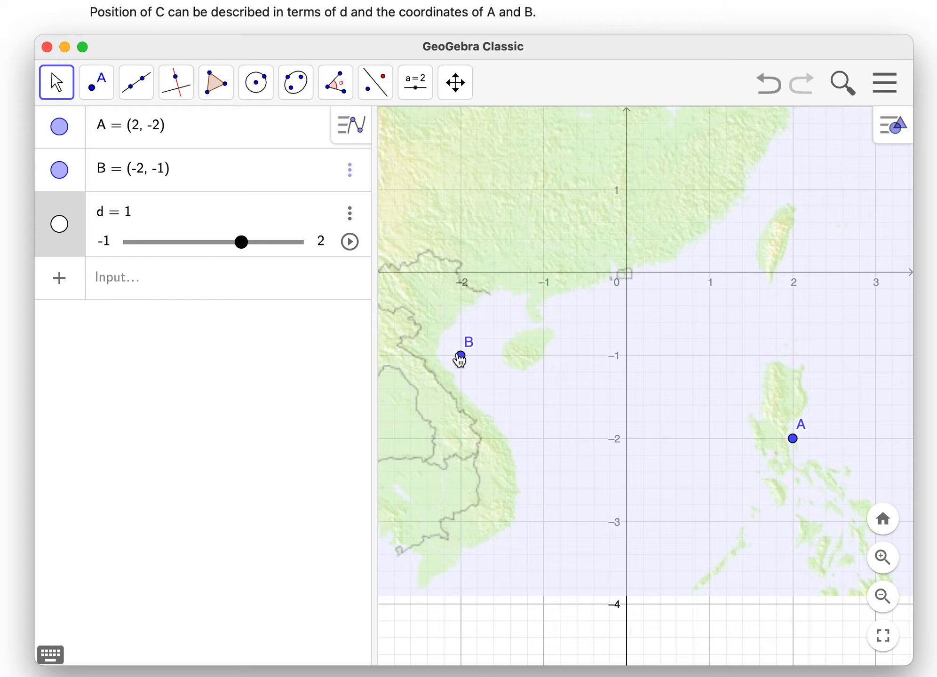
drag(243, 242, 199, 242)
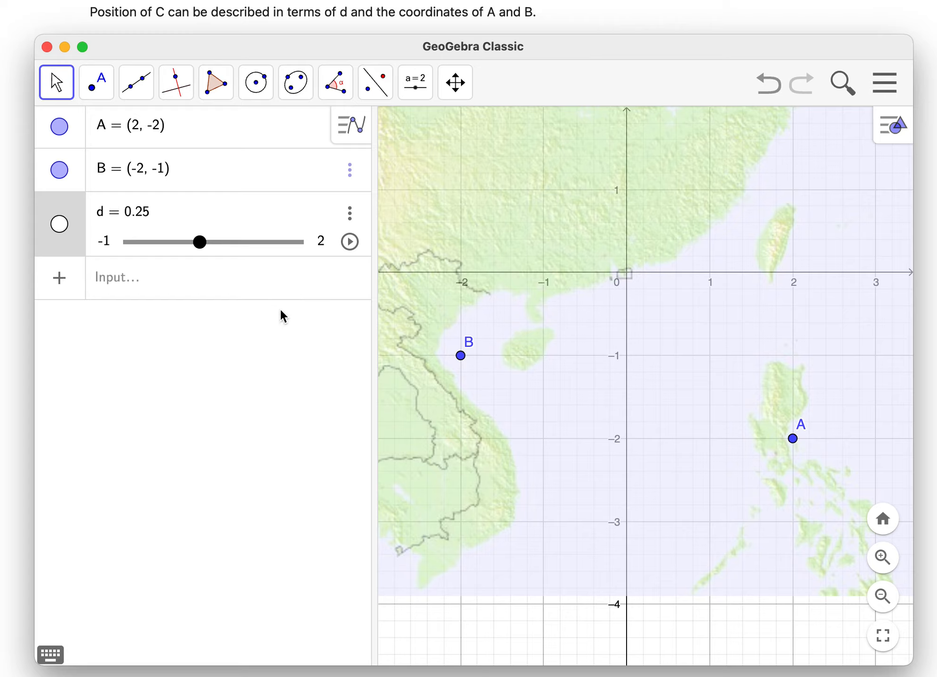
- Define the number h = d*(x(B) - x(A)) + x(A)
click(192, 286)
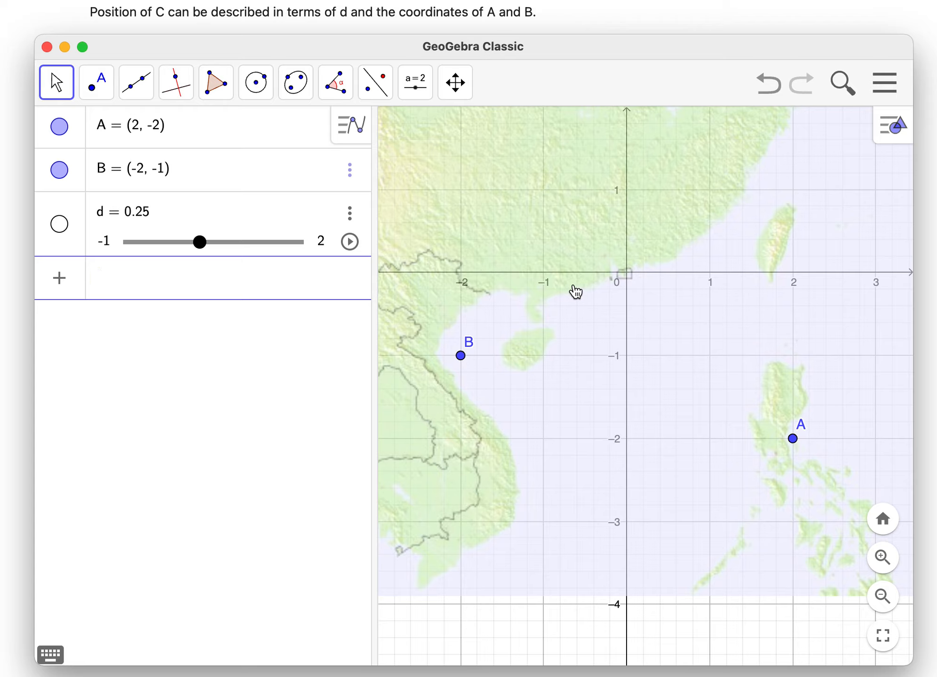
text(h )
text(=)
text(d*)
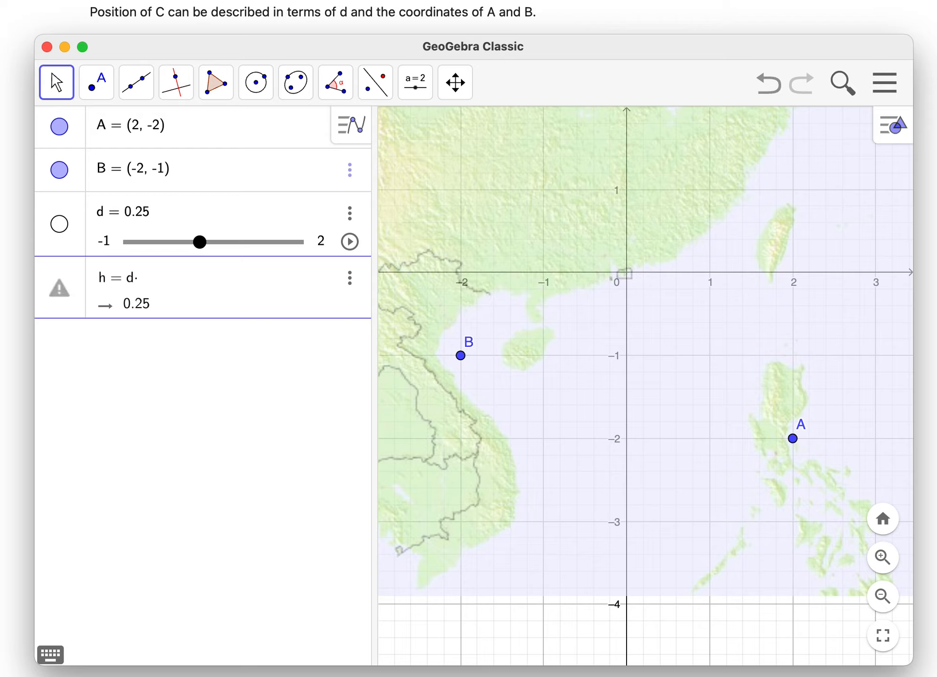
text(()
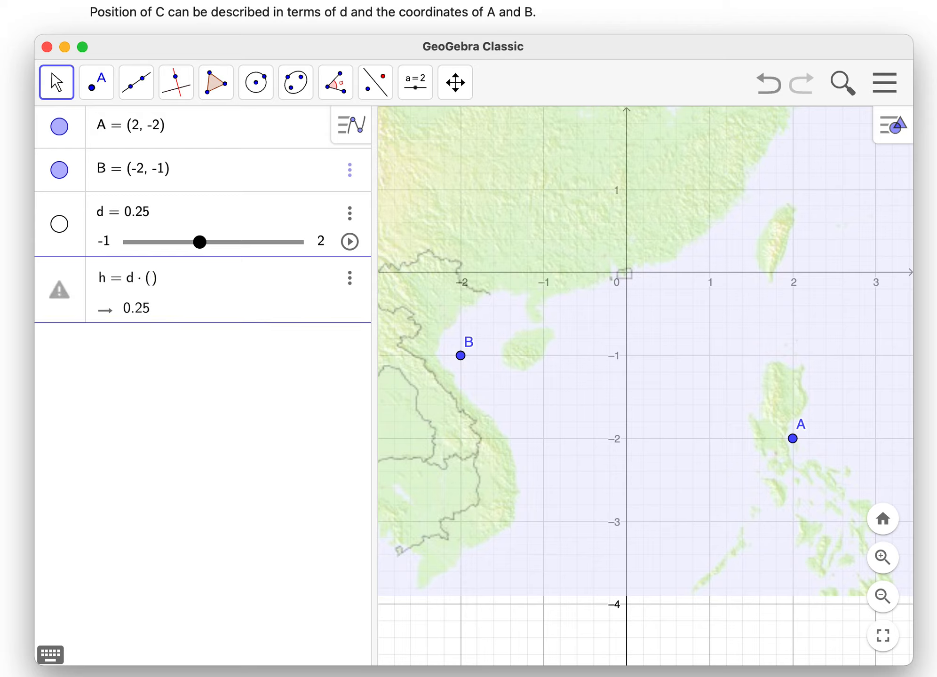
text(x(B)
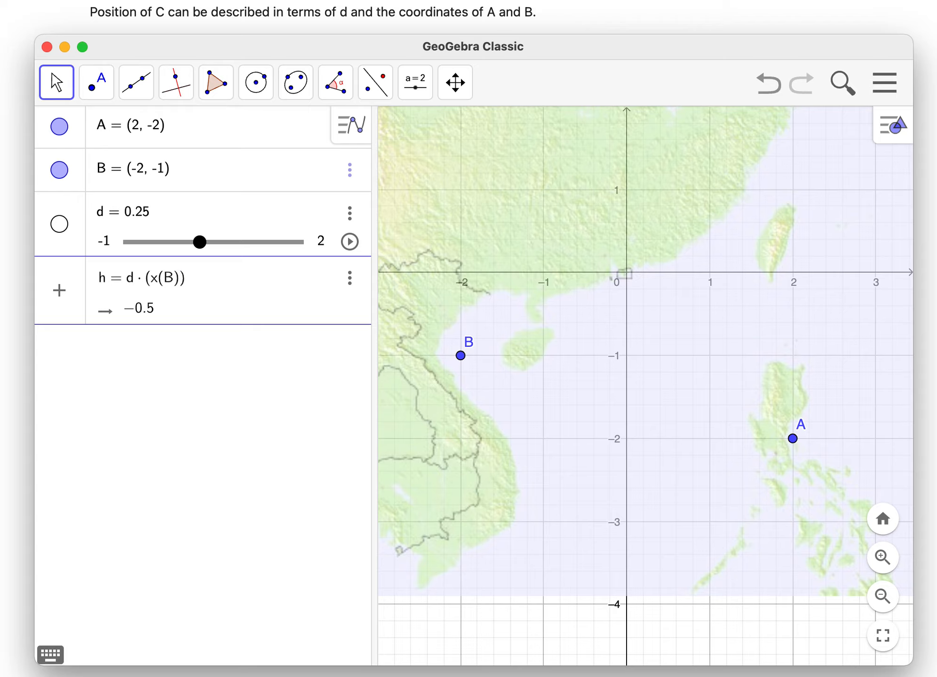
text(-)
text(xA)
key(BackSpace)
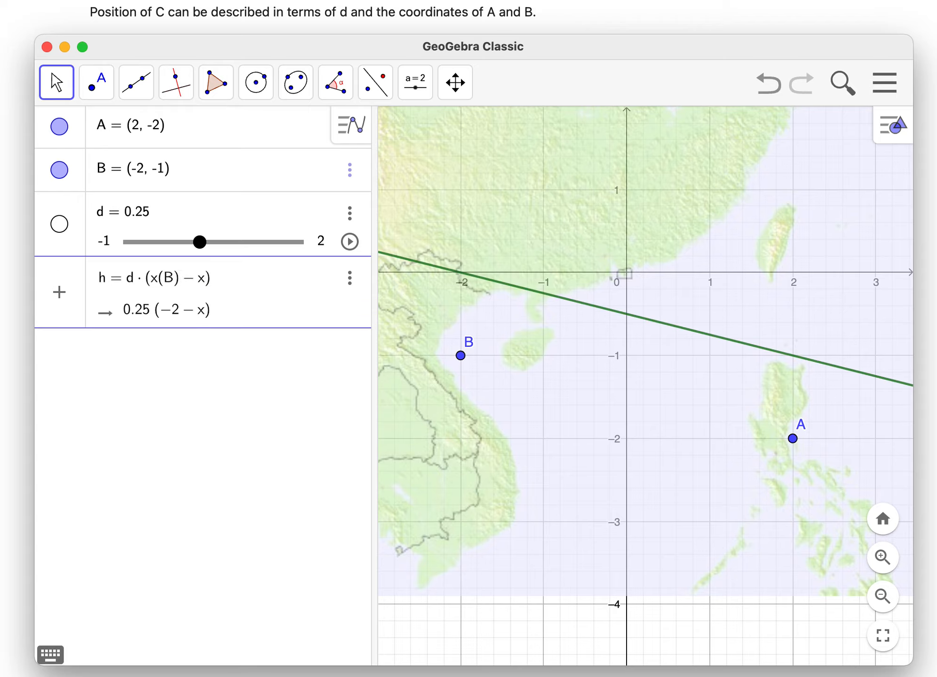
text((A)
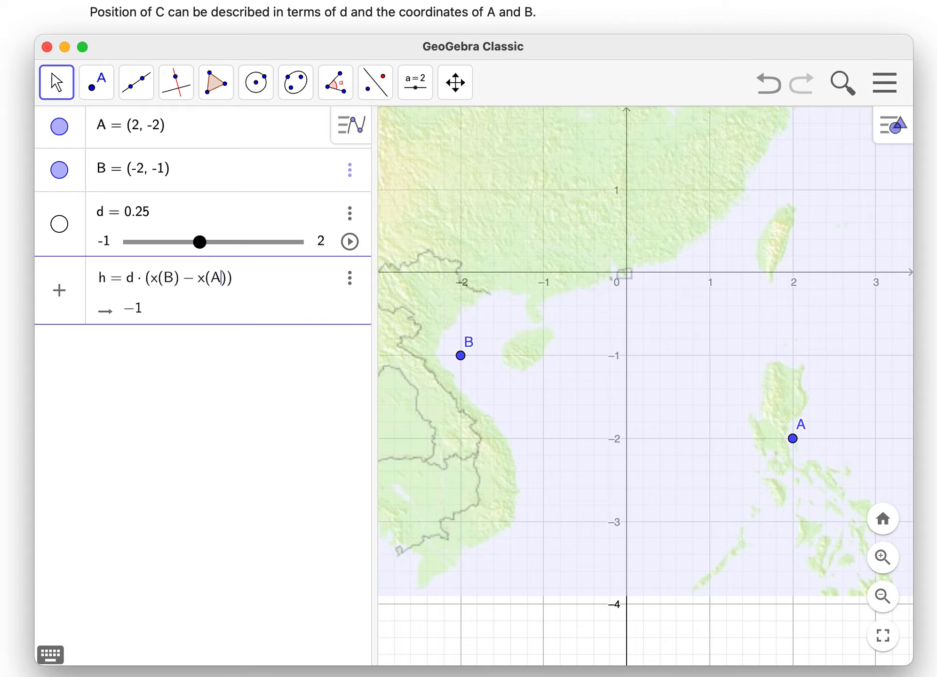
click(263, 285)
click(263, 284)
text(+ x(A))
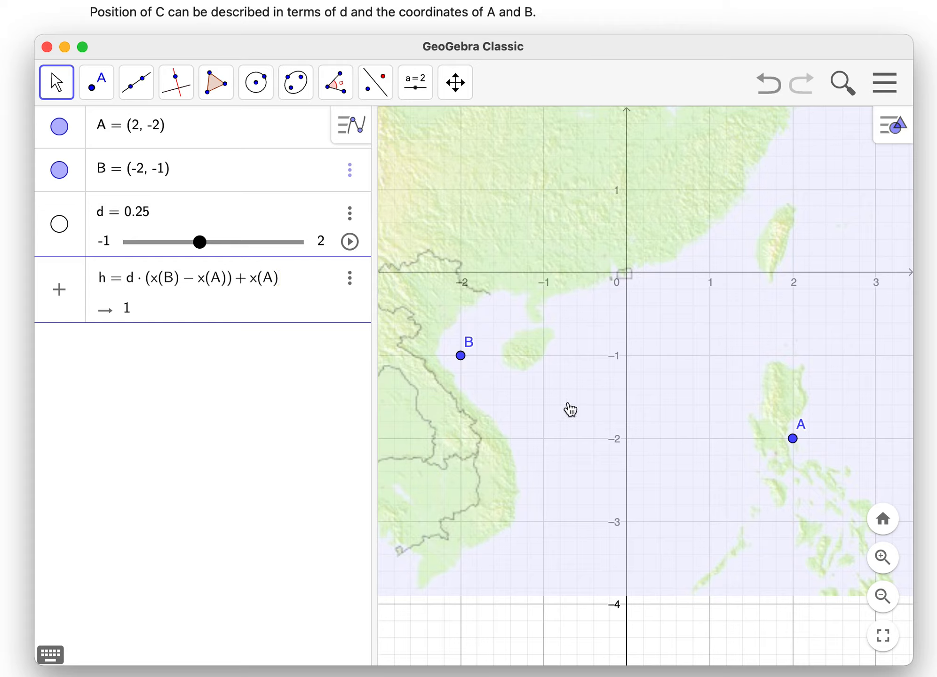
click(145, 342)
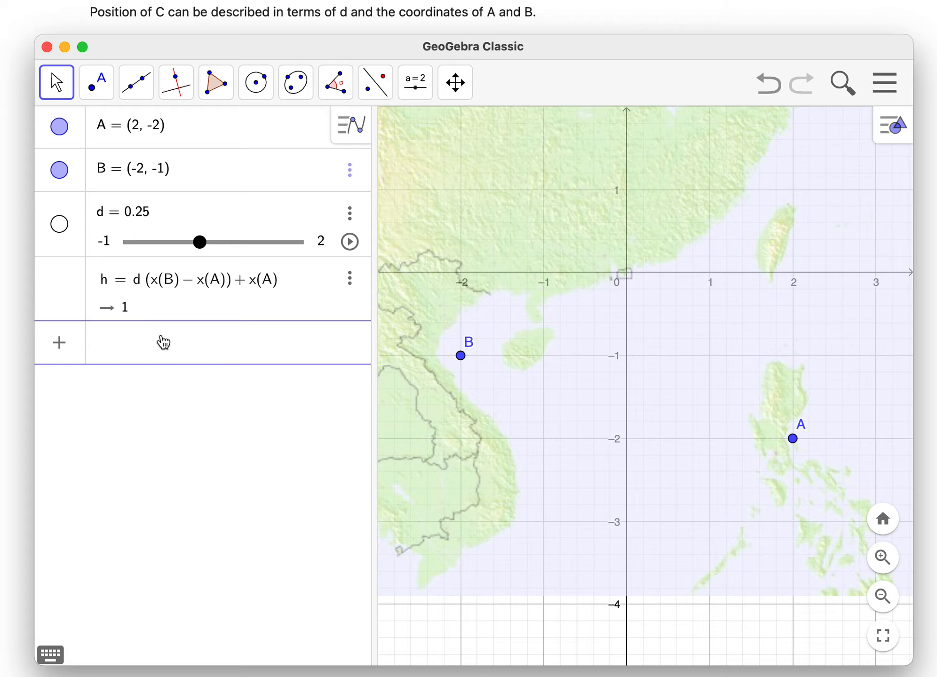
- Define the number k = d*(y(B) - y(A)) + y(A)
text(k=d*)
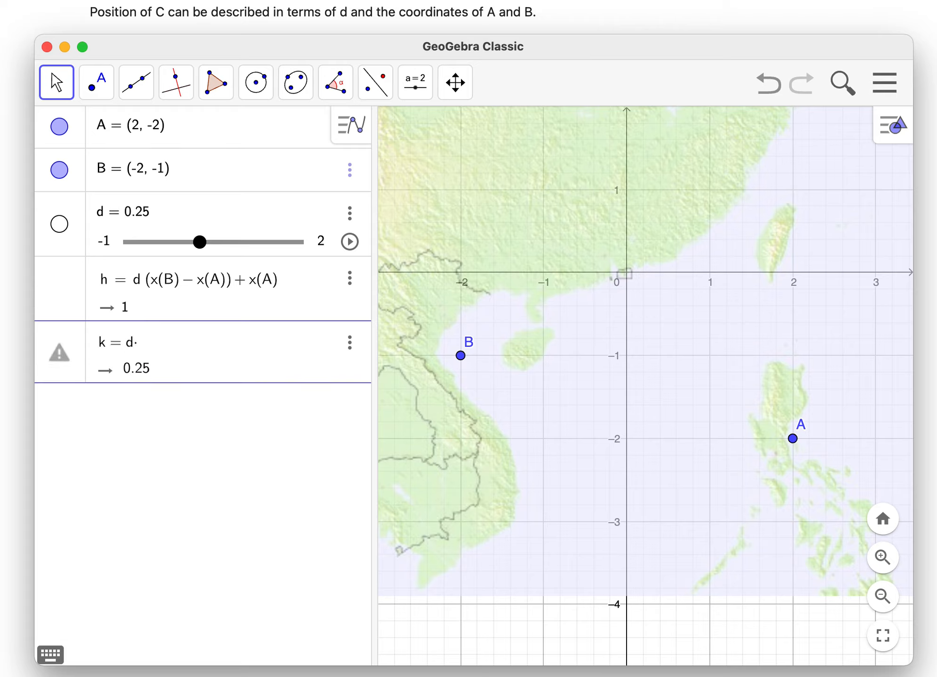
text((y(B)
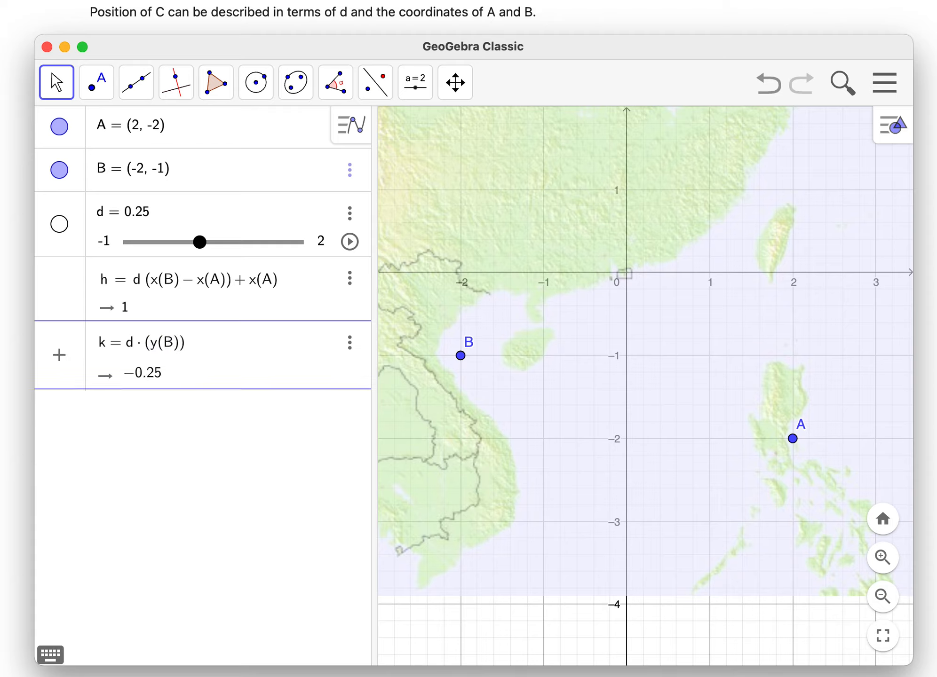
text(-)
text(y(A)
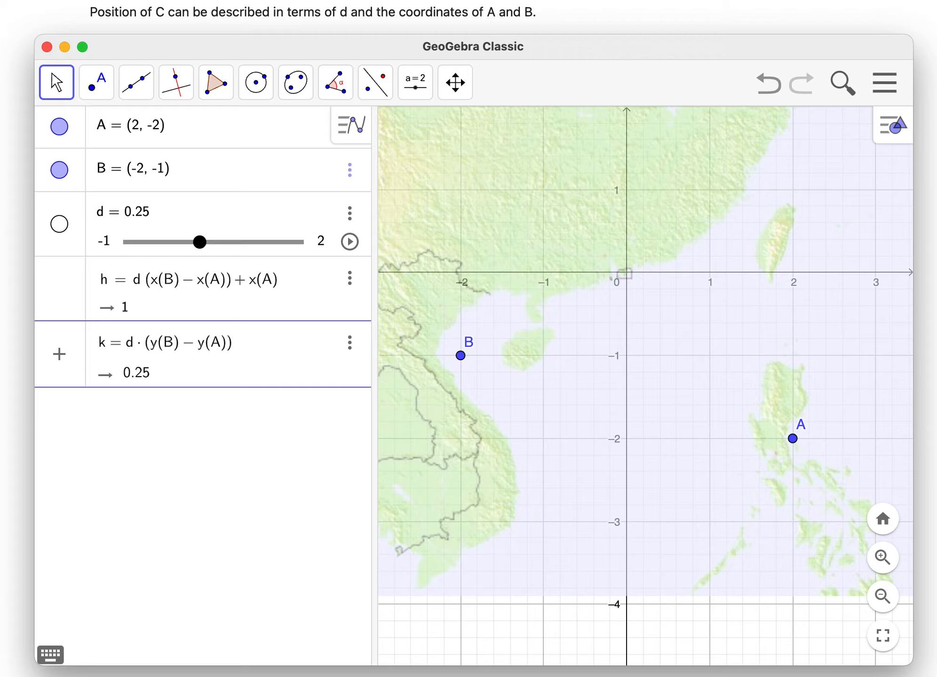
text())+y(A)
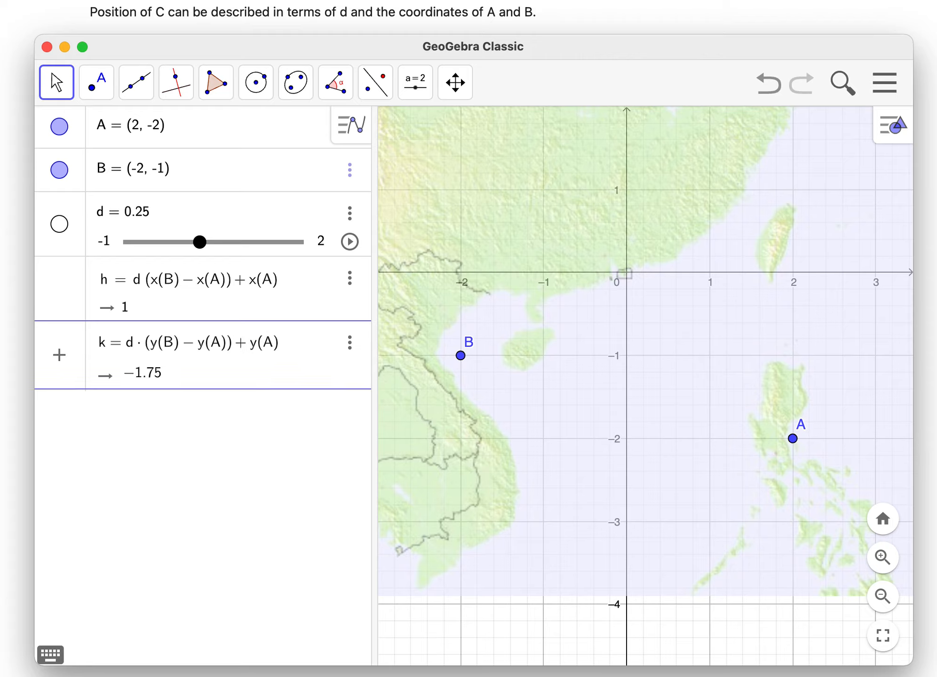
click(179, 410)
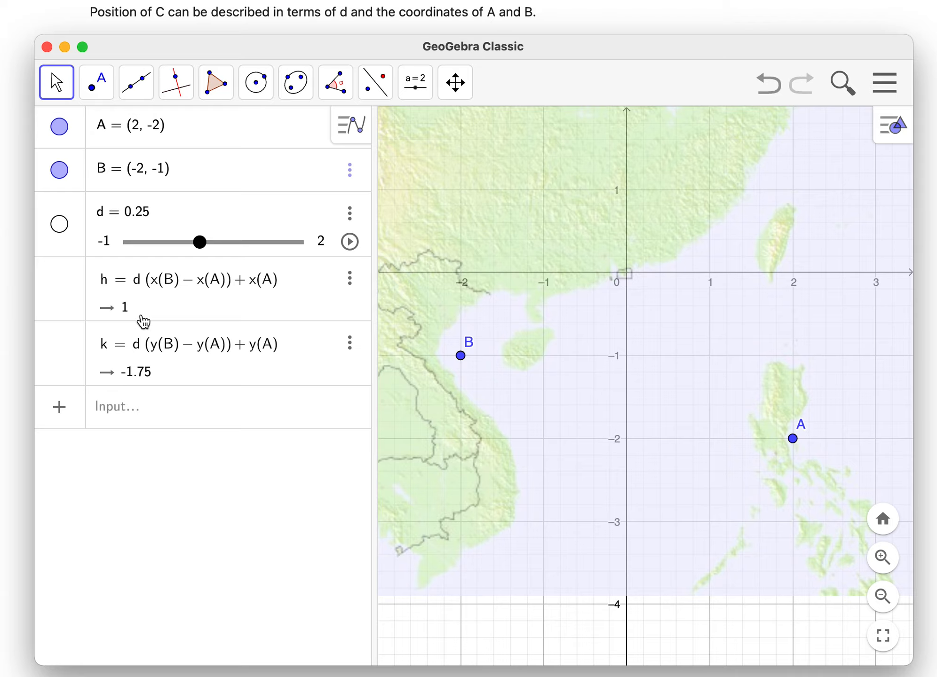
- Define point C = (h, k) and test it by moving slider d to 0.35
click(137, 416)
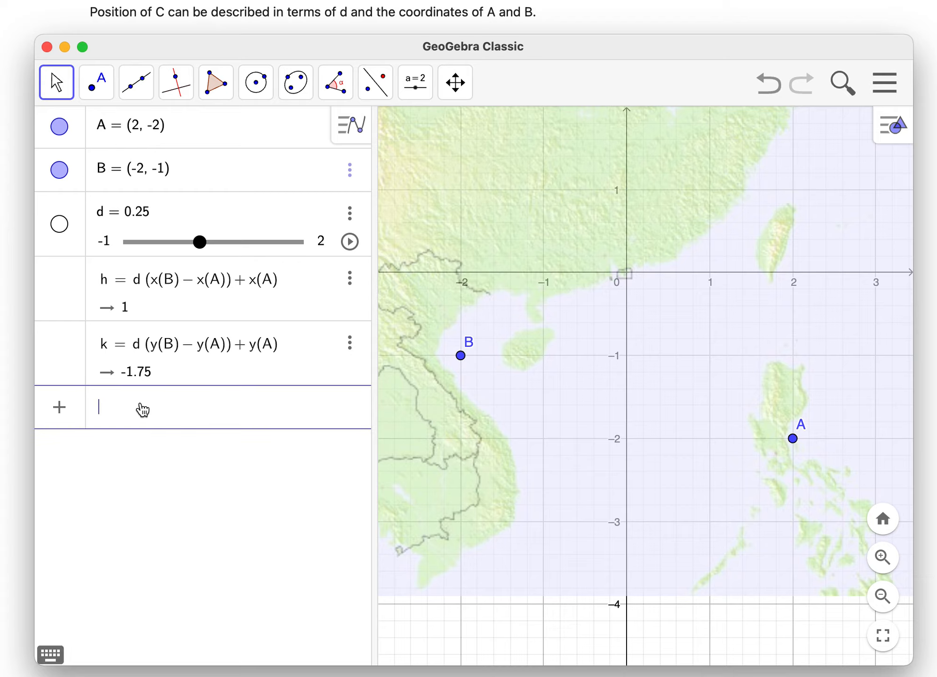
text(C = (h, k)
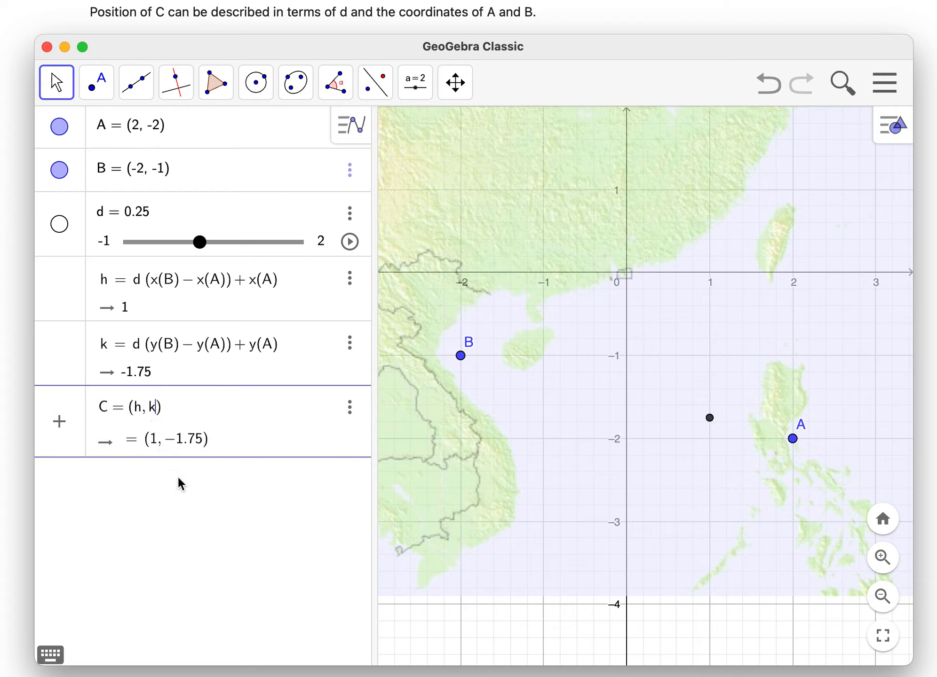
key(Return)
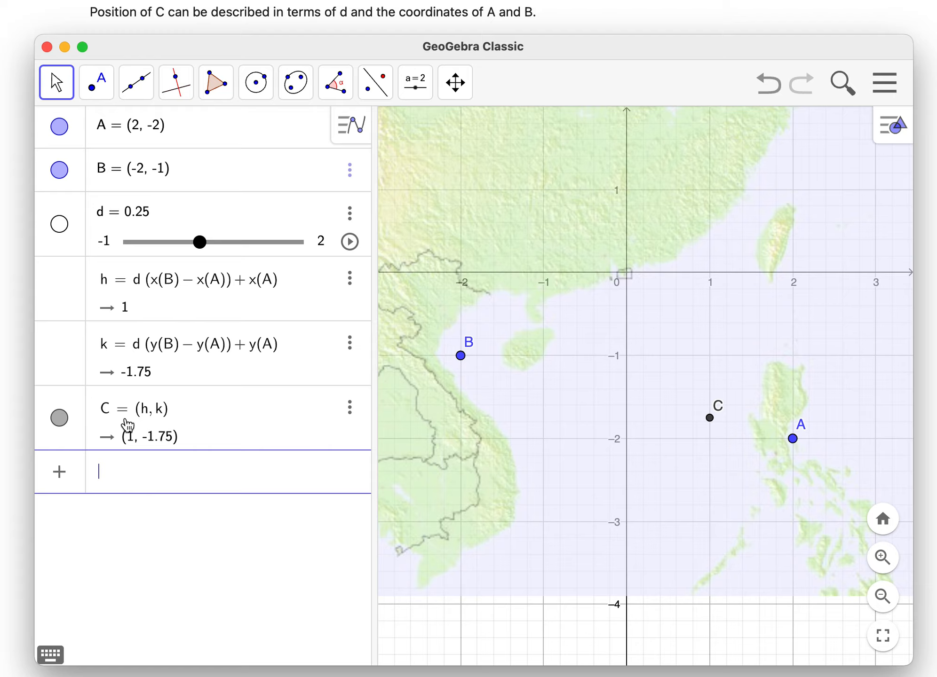
click(597, 381)
mouse_move(200, 243)
mouse_down()
mouse_move(243, 244)
mouse_move(168, 246)
mouse_move(232, 247)
mouse_move(198, 247)
mouse_move(232, 249)
mouse_move(207, 248)
mouse_up()
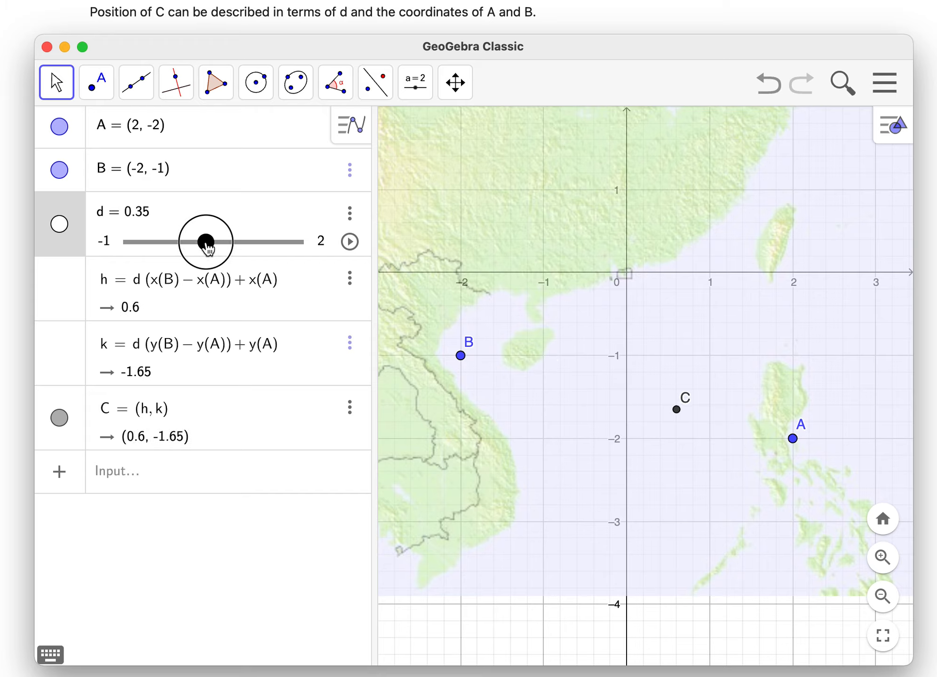
- Colour point C pink, change its point style to a cross, and deselect it
click(677, 410)
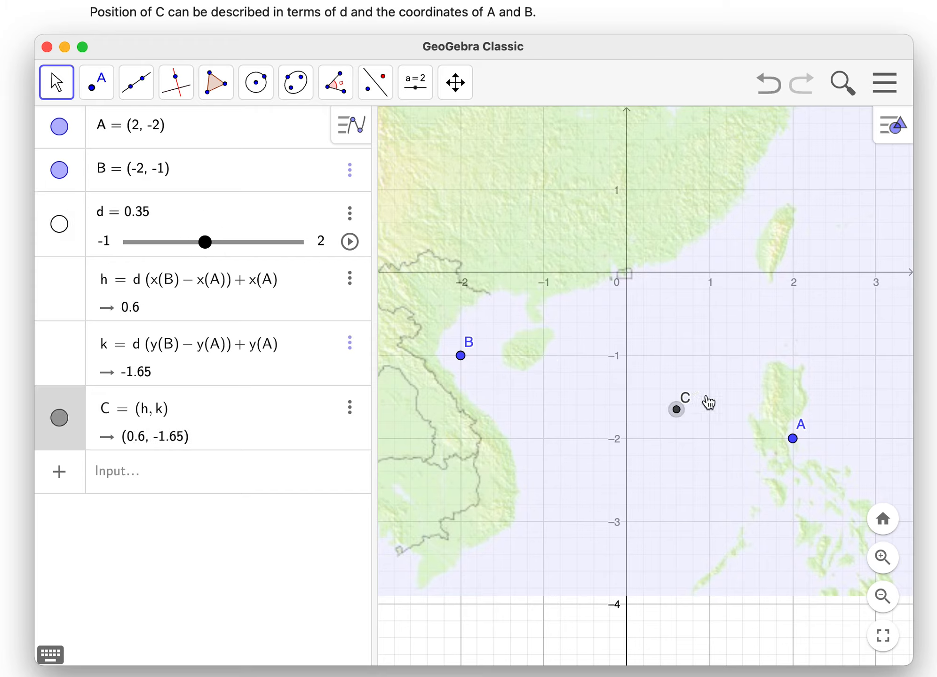
click(875, 138)
click(681, 125)
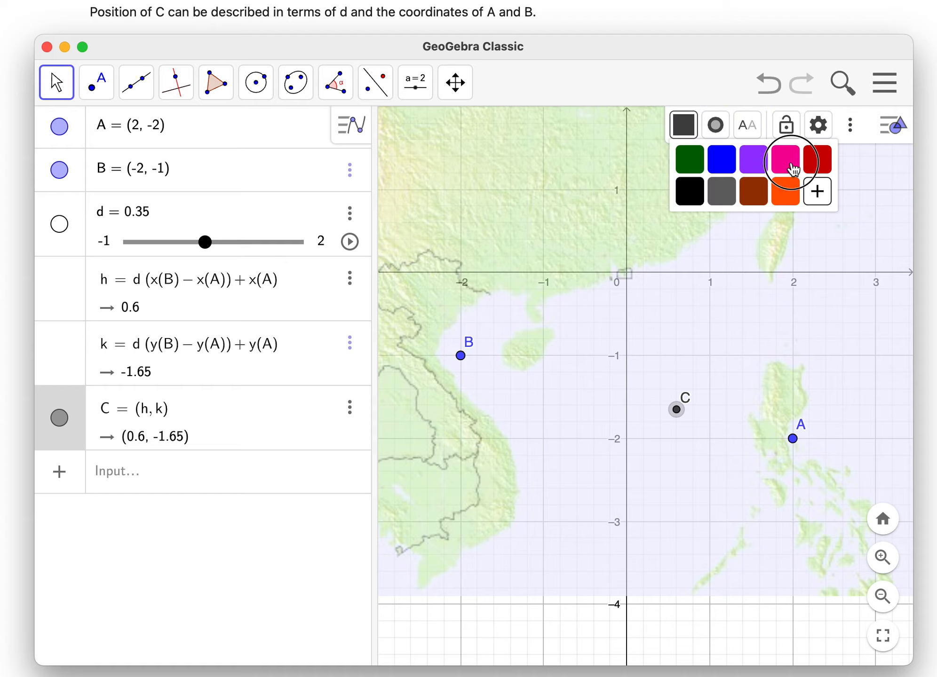
click(792, 168)
click(715, 125)
click(750, 154)
click(888, 127)
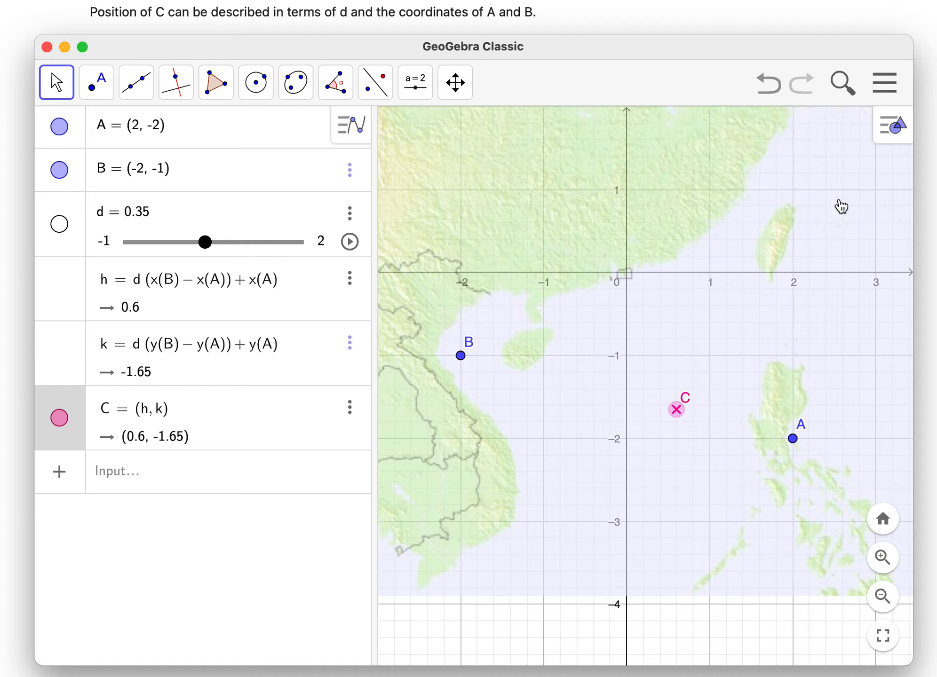
click(842, 206)
- Test point C by setting slider d to 0, 1, 0.5 and 0.75 in turn, shifting C's label below its point
drag(205, 242, 186, 241)
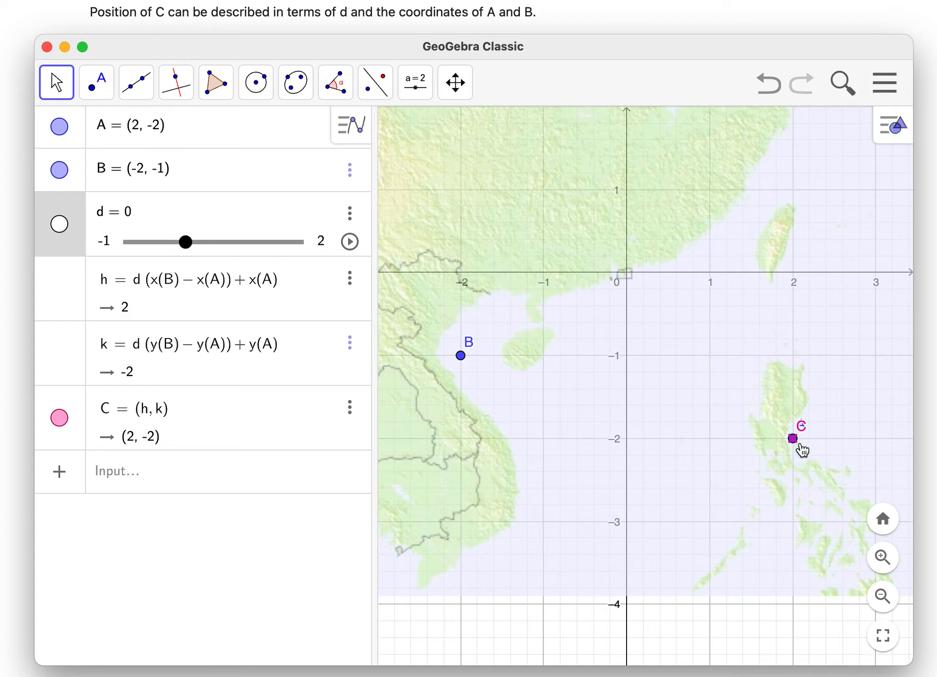
drag(806, 440, 790, 465)
drag(186, 248, 242, 250)
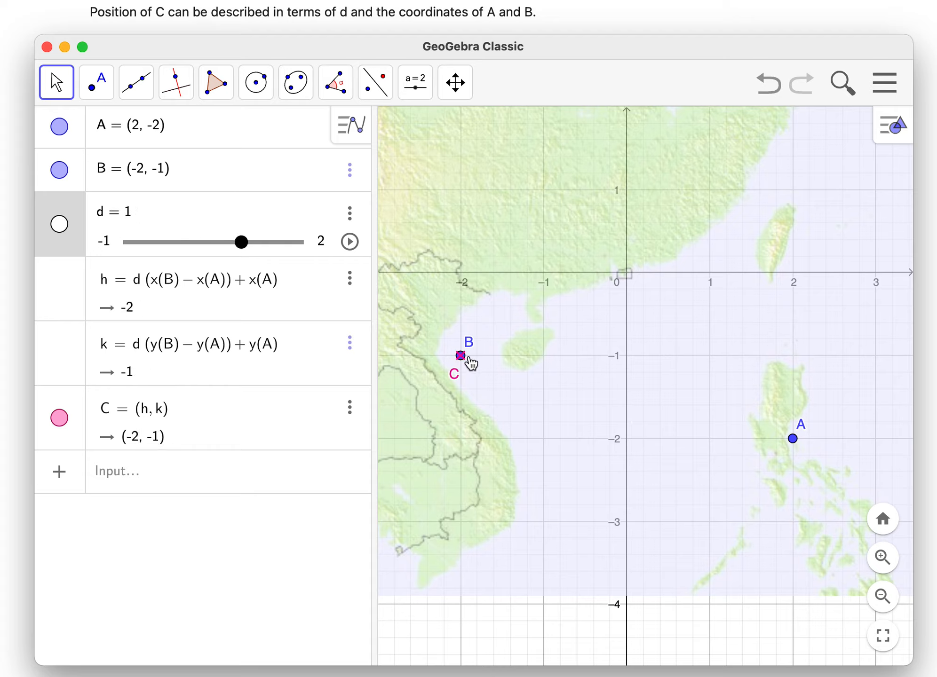
drag(242, 245, 214, 245)
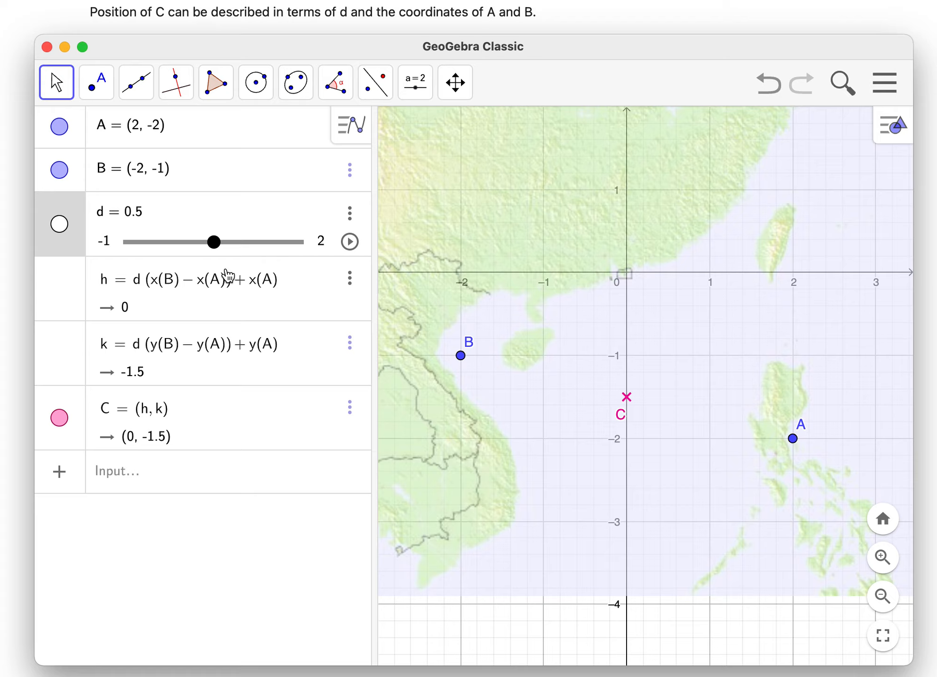
drag(217, 248, 230, 248)
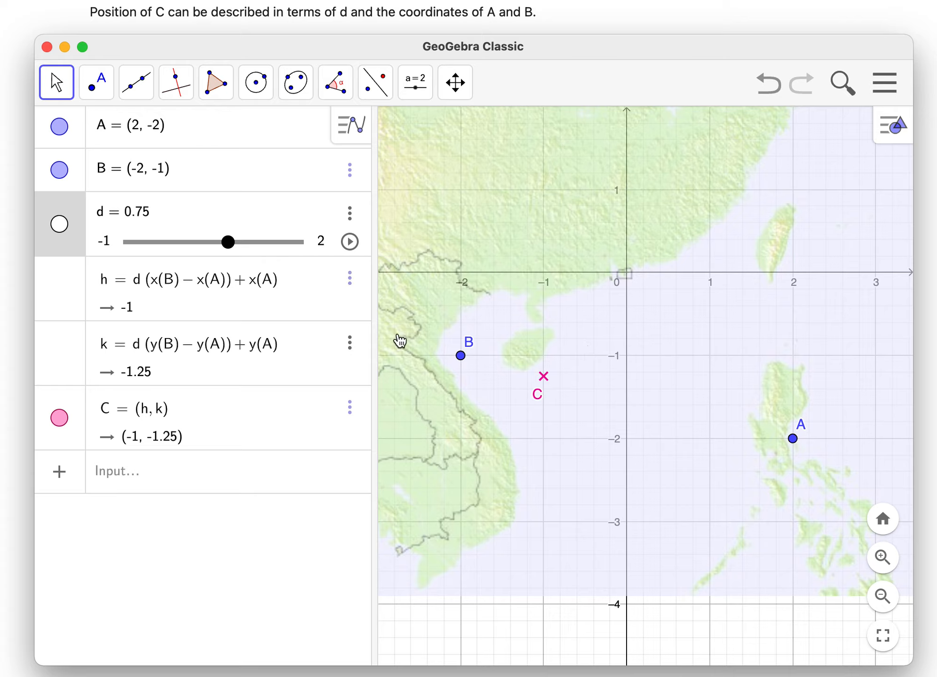
- Move point A to (-1, -3) and point B to (2, 1), then deselect
drag(792, 438, 544, 521)
drag(460, 355, 793, 189)
click(835, 255)
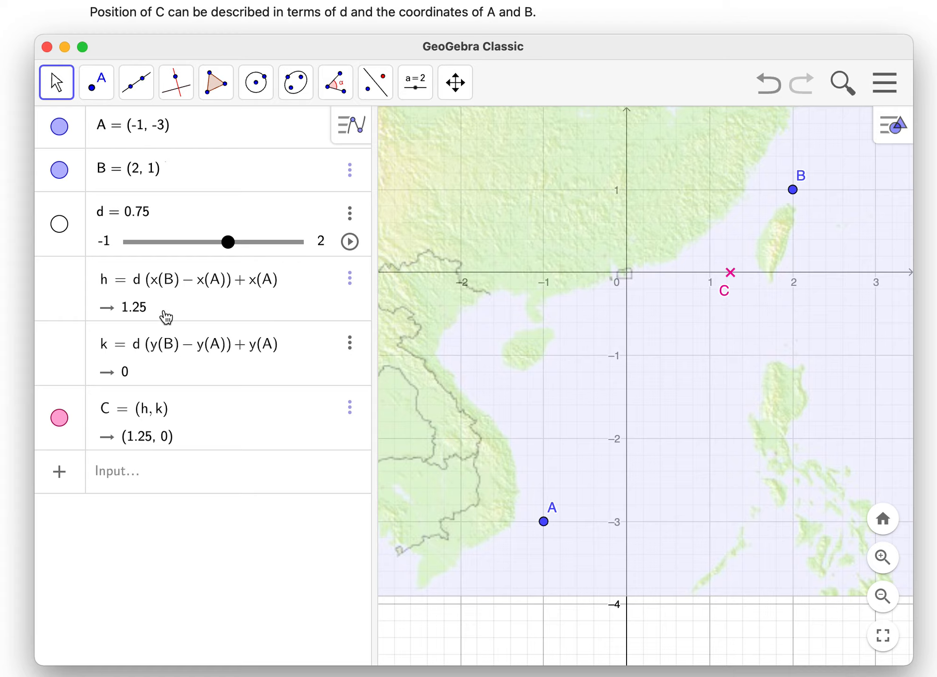
- Set slider d to 0.45, then move point B to (-1, -1) and point A to (1, -2)
mouse_move(227, 242)
mouse_down()
mouse_move(184, 244)
mouse_move(253, 243)
mouse_move(213, 243)
mouse_up()
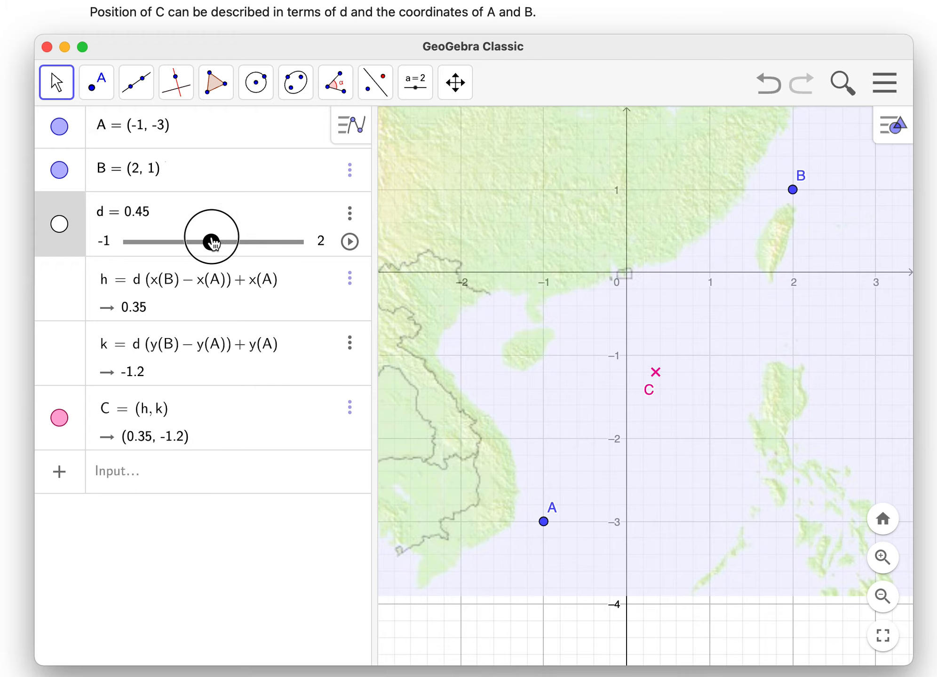
drag(544, 521, 792, 439)
drag(795, 194, 545, 364)
click(777, 445)
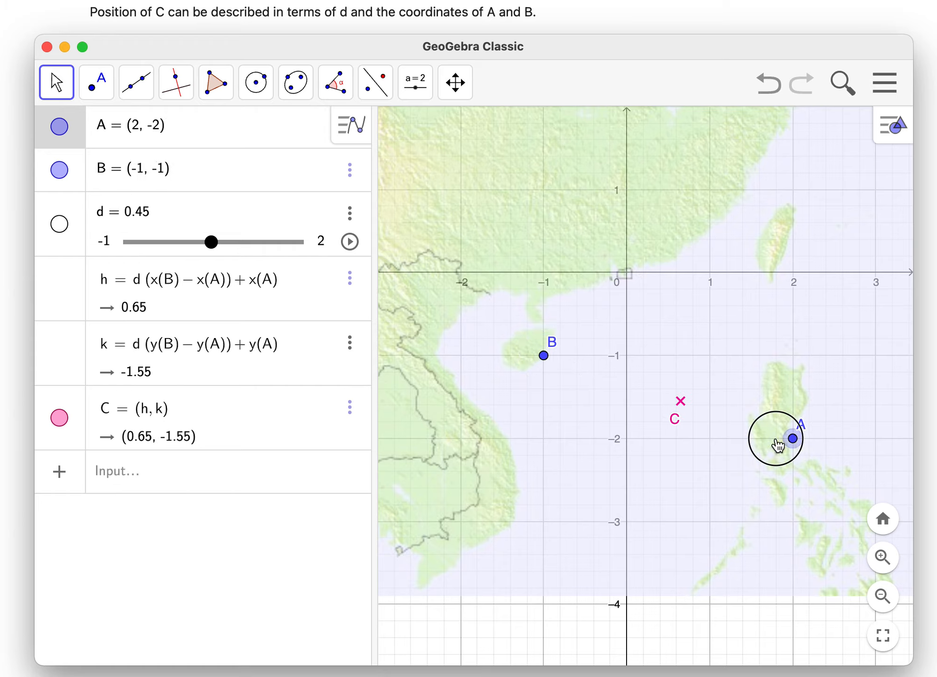
drag(777, 444, 714, 446)
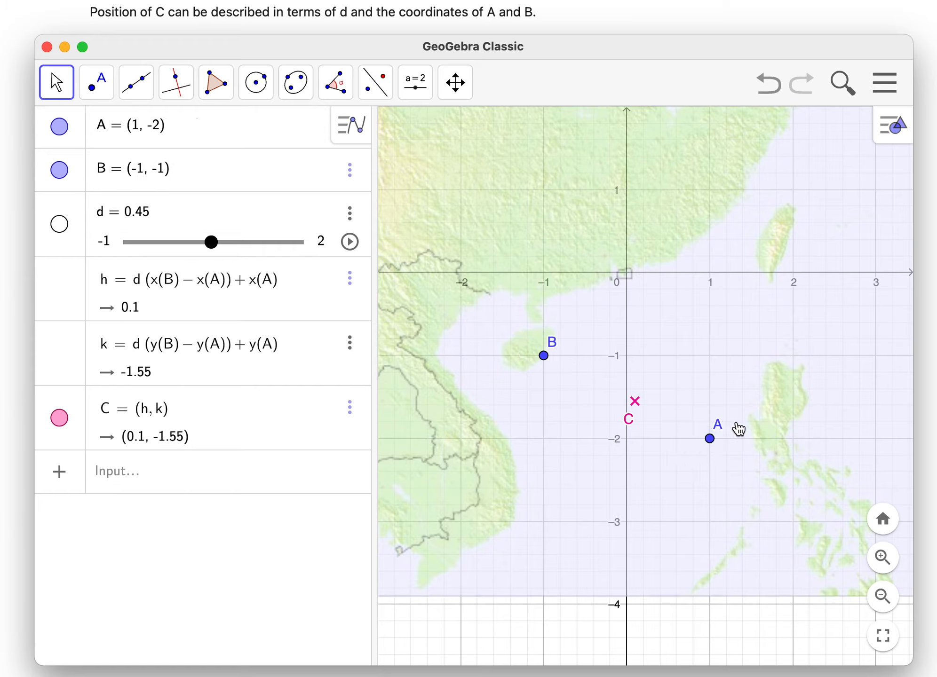
- Test point C by setting slider d to 0, 2, 0 and -1 in turn, keeping C within the visible map
drag(212, 243, 186, 245)
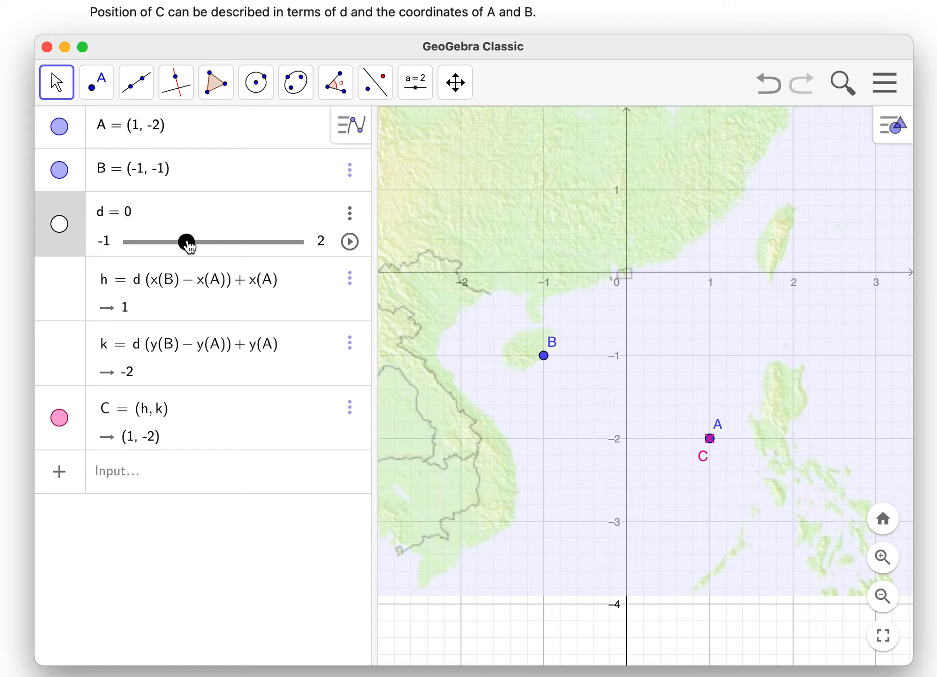
drag(187, 244, 302, 253)
click(557, 242)
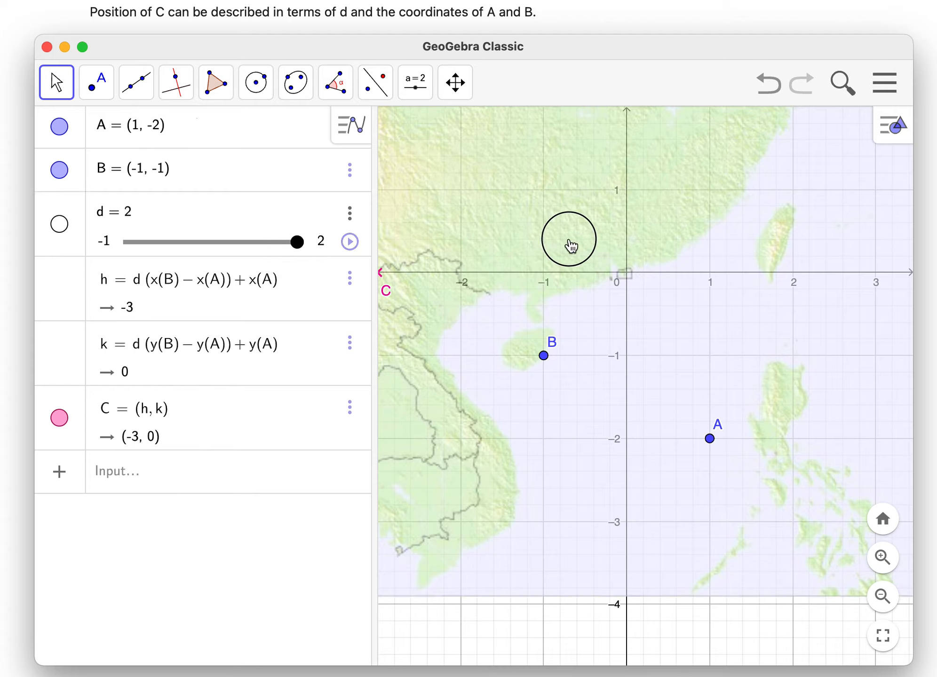
drag(529, 637, 550, 637)
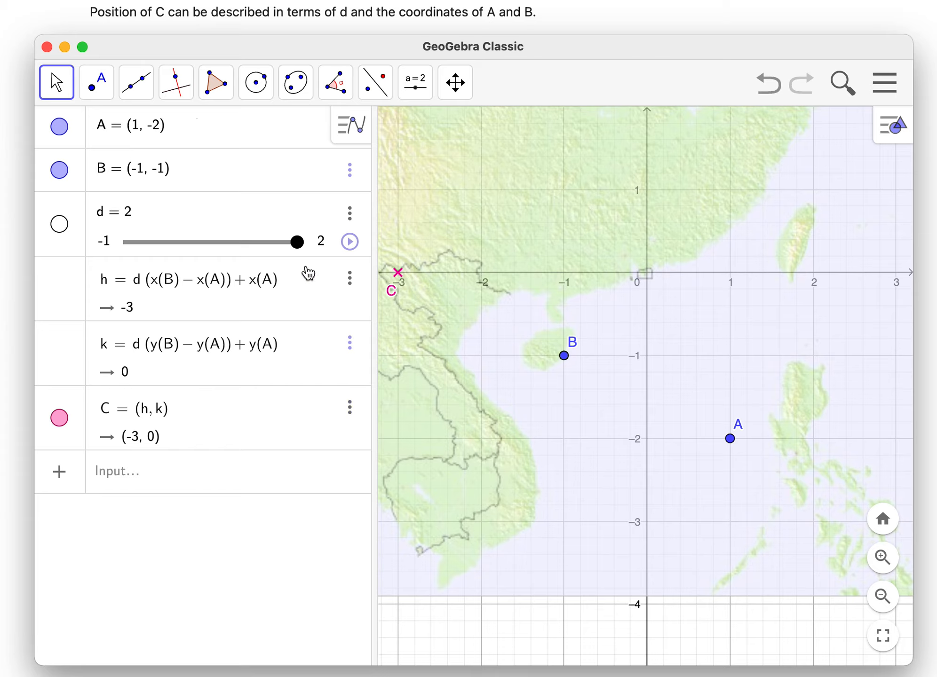
drag(295, 245, 187, 244)
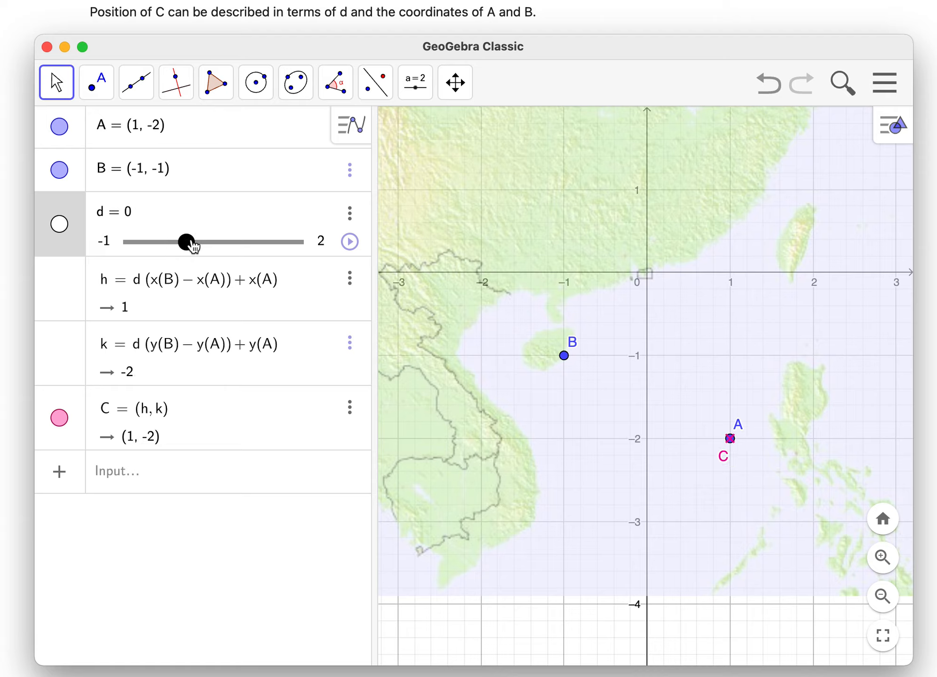
drag(193, 243, 130, 242)
drag(658, 633, 596, 623)
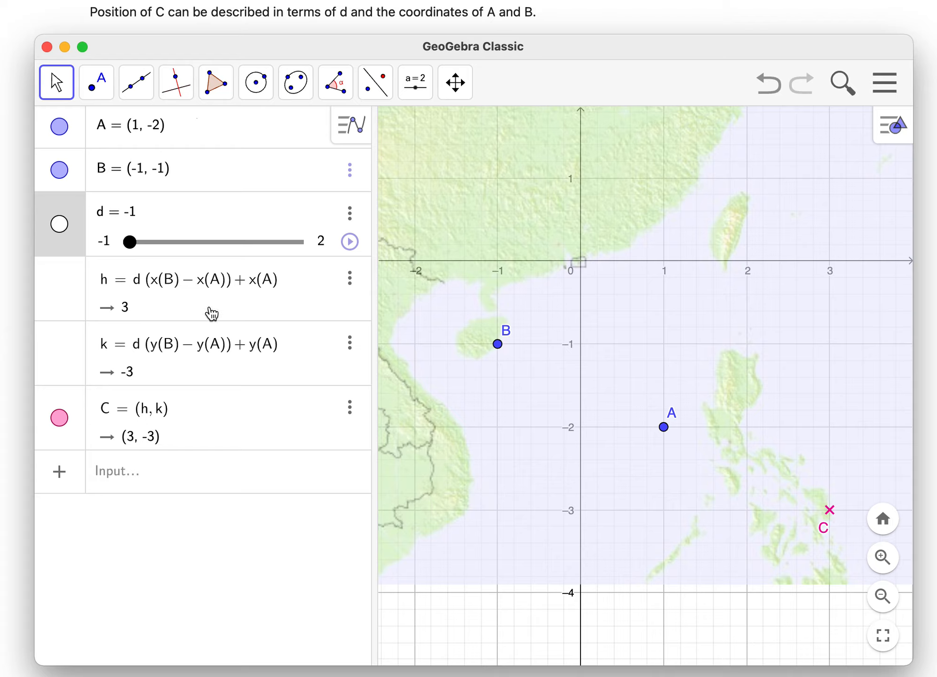
- Set slider d to 0.3 and move point A to (2, -2)
drag(139, 241, 204, 252)
click(659, 486)
drag(659, 489, 763, 494)
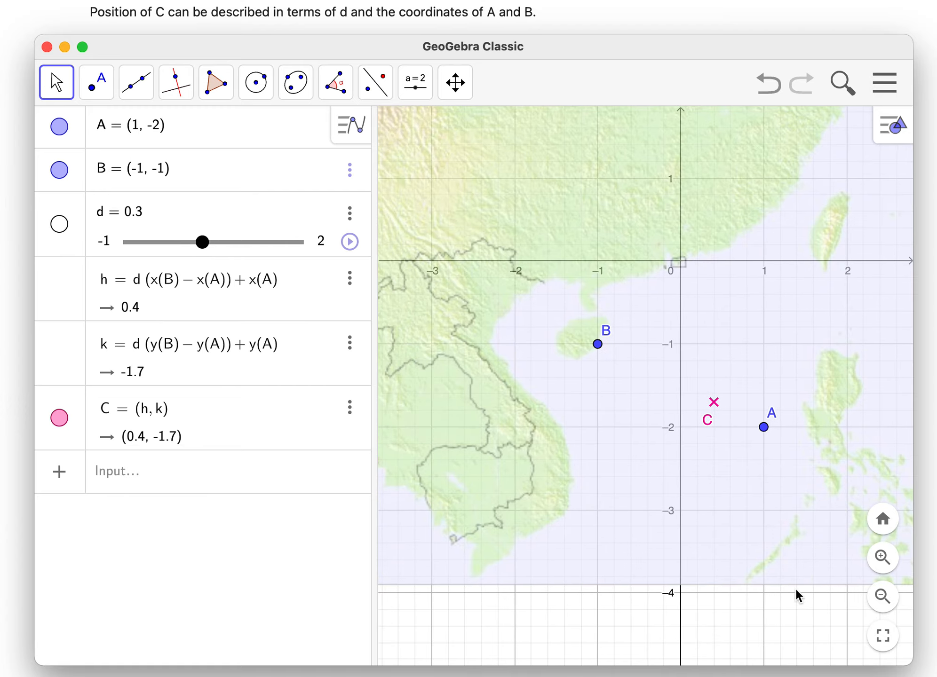
scroll(765, 429, down, 1)
drag(765, 429, 842, 425)
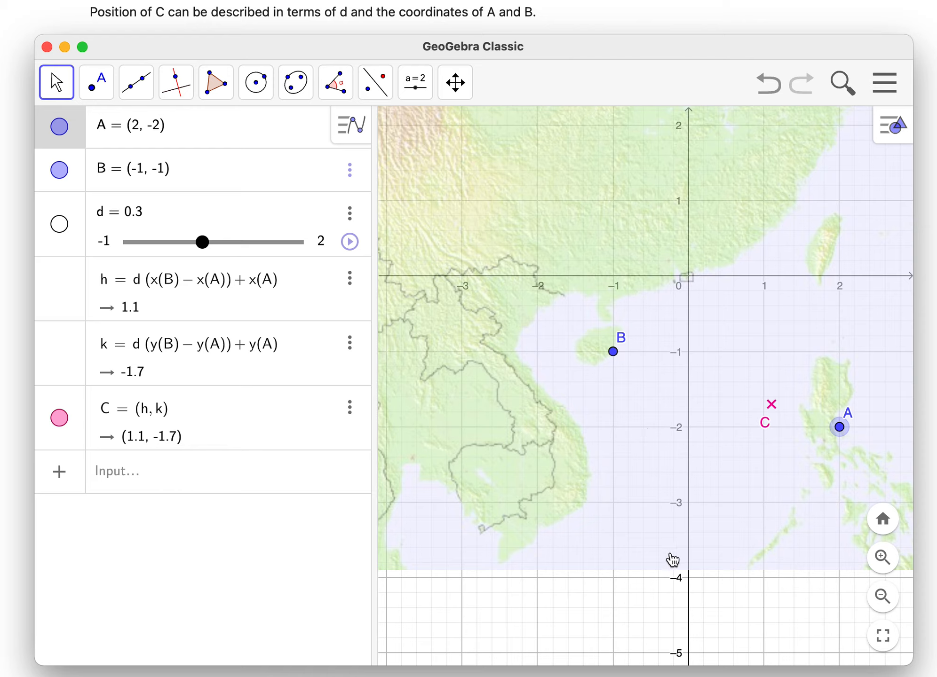
drag(673, 615, 628, 616)
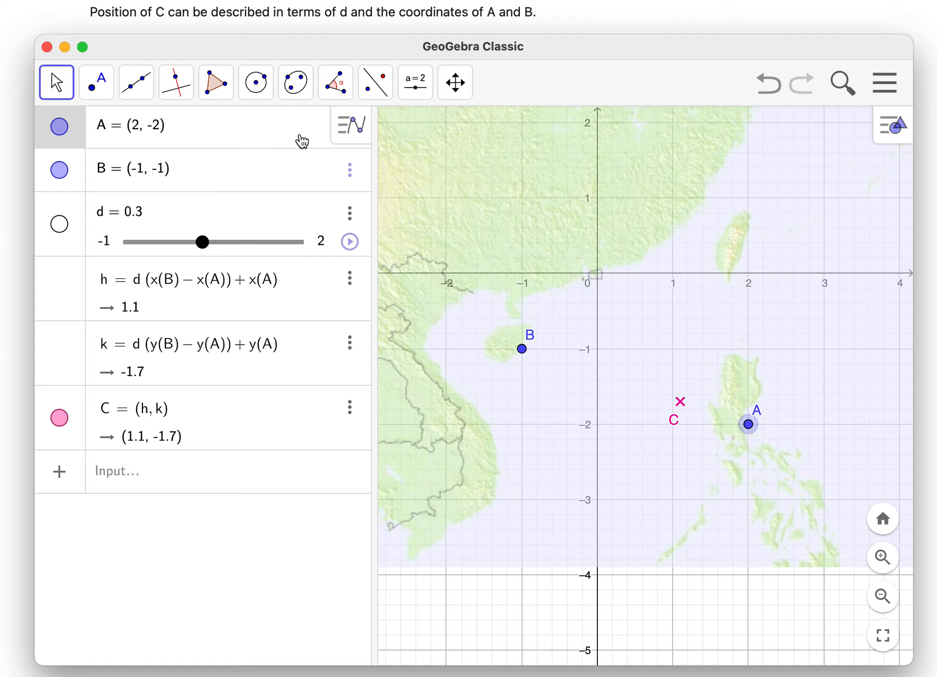
- Change the algebra display so that each object shows only its definition
click(348, 124)
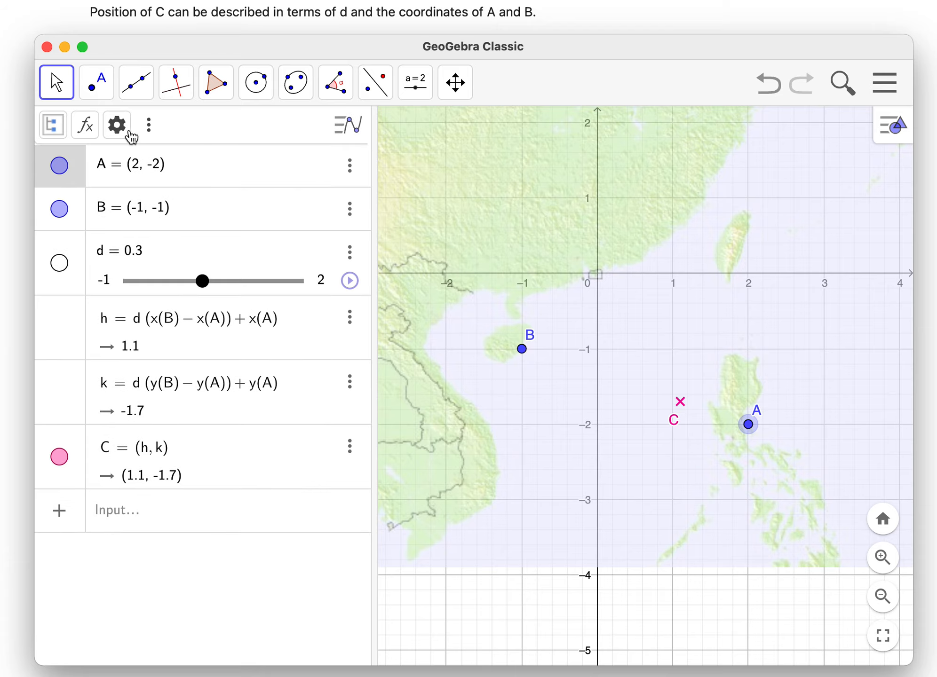
click(87, 127)
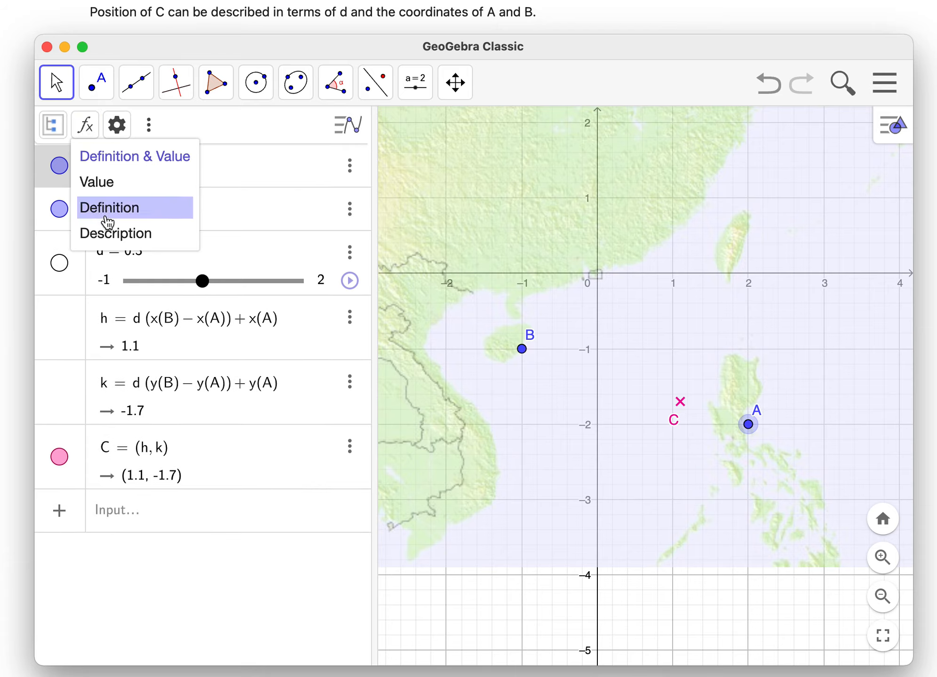
click(120, 232)
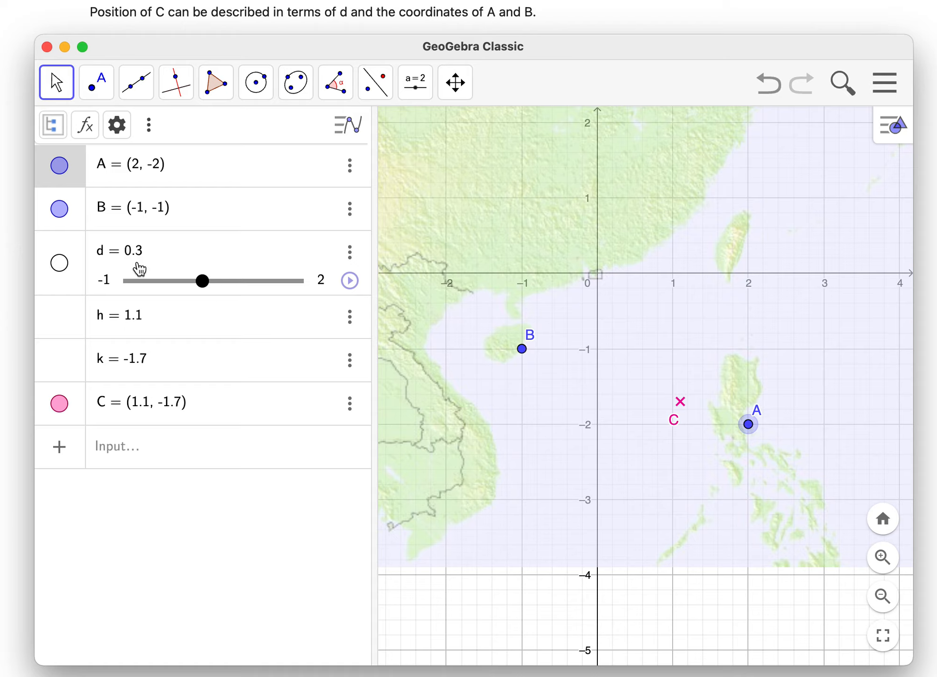
click(92, 130)
click(125, 214)
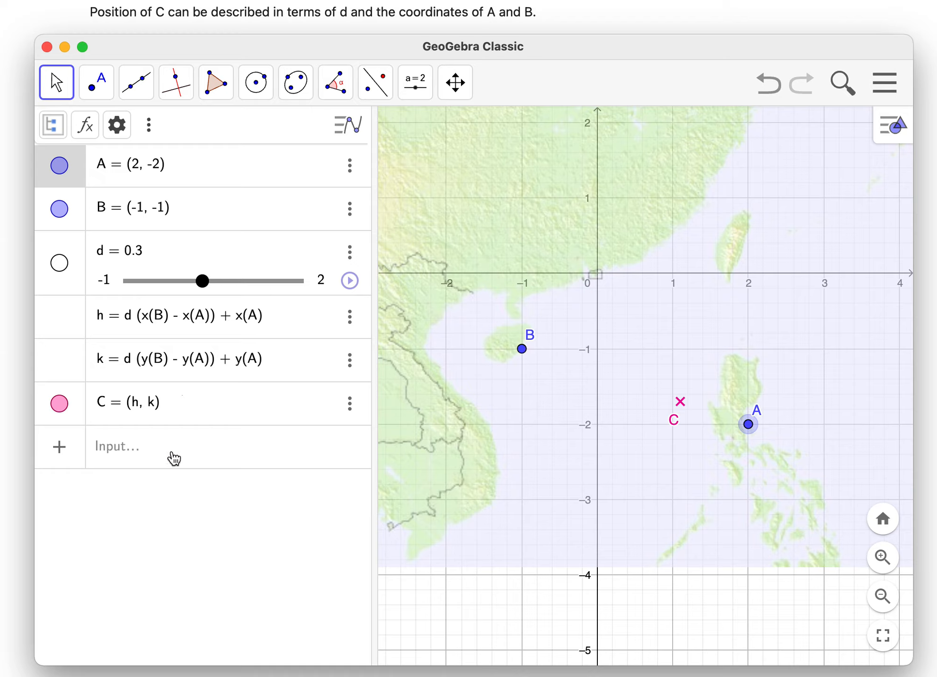
- Redefine h as d x(B) + (1 - d) x(A)
click(139, 448)
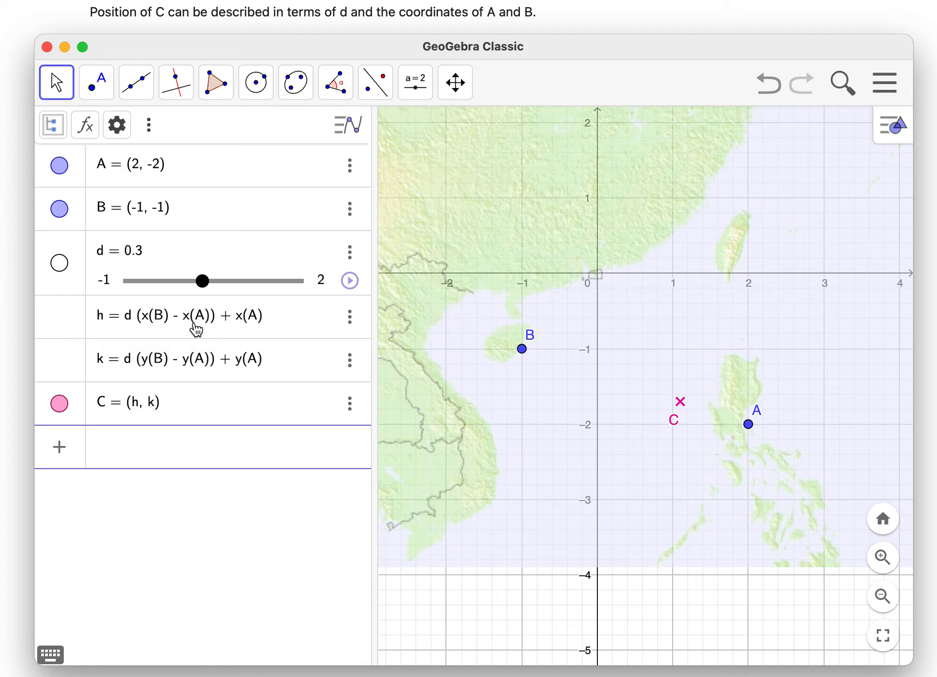
text(d*x(B)
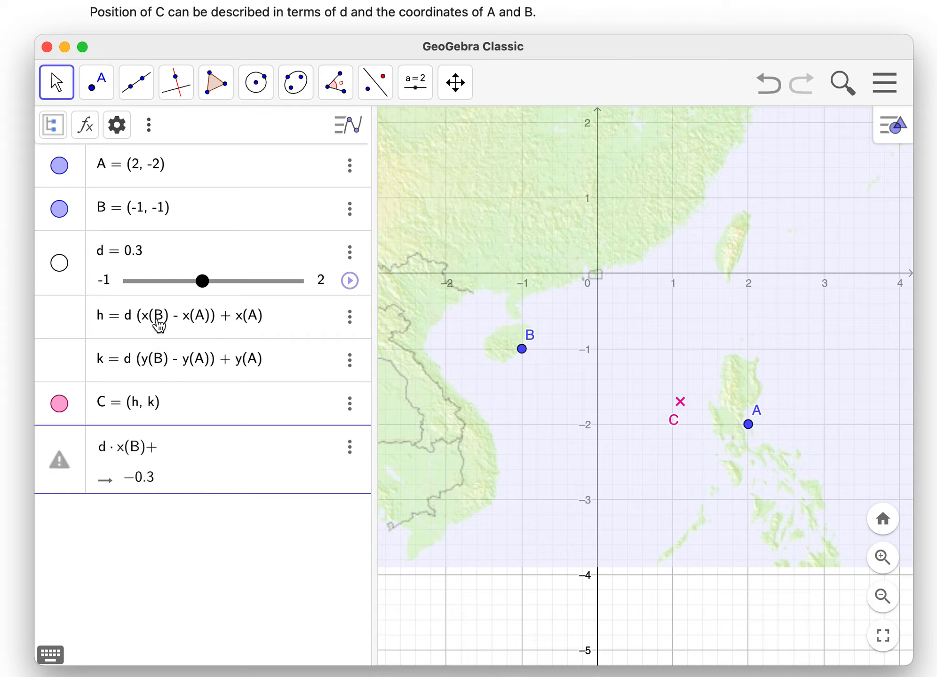
text((1-d+)
text(*x(A)
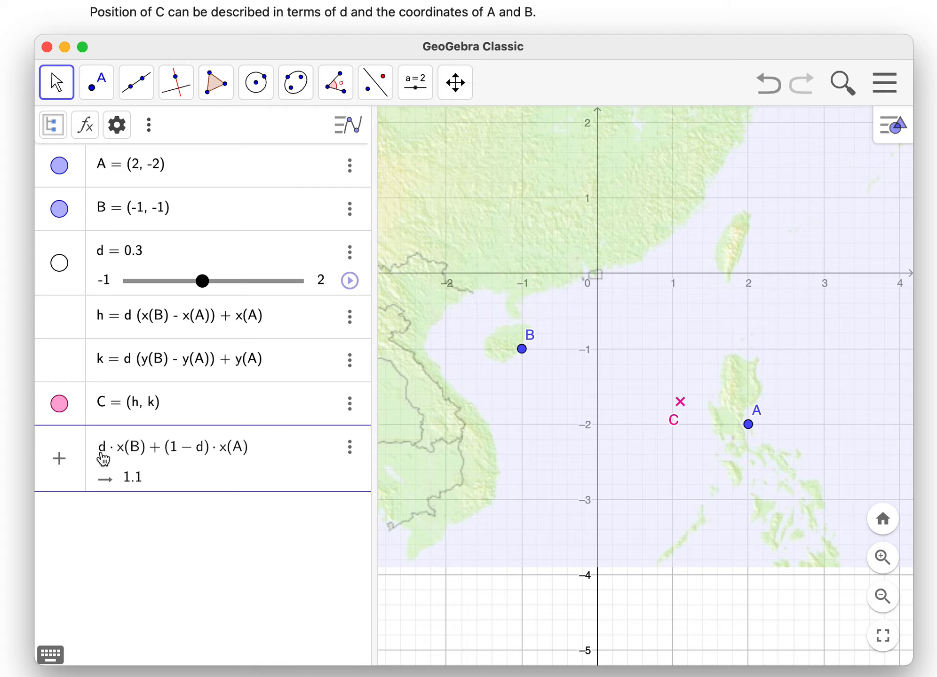
text(h=)
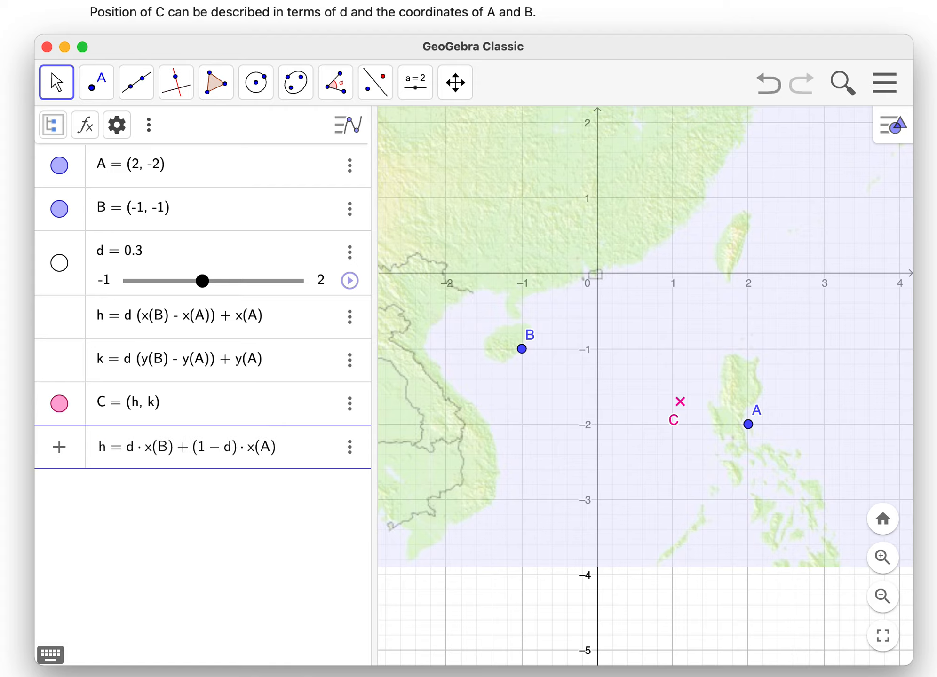
key(Return)
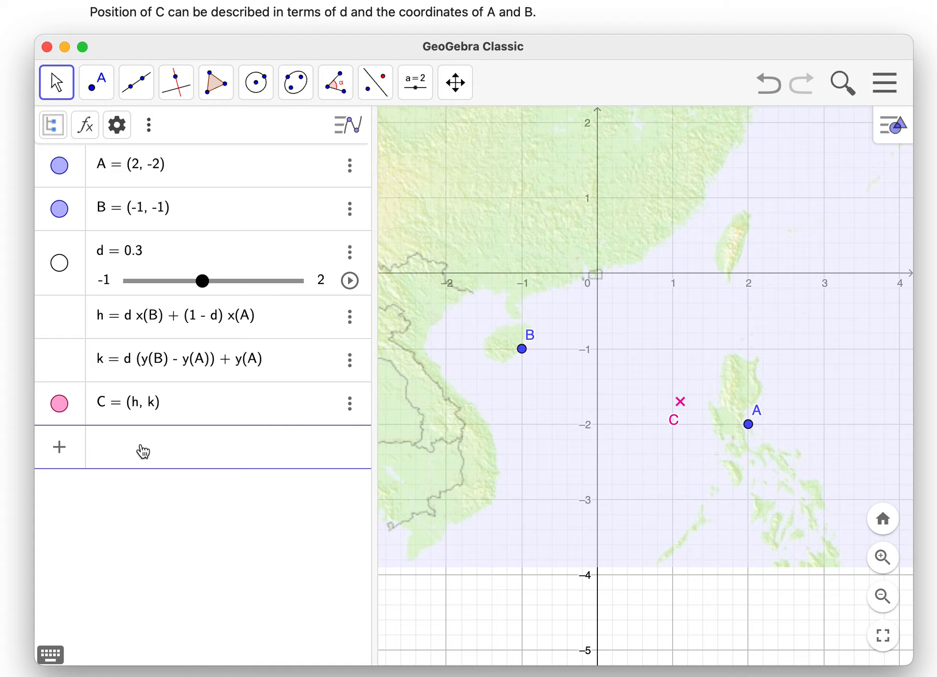
- Redefine k as d y(B) + (1 - d) y(A)
text(d8)
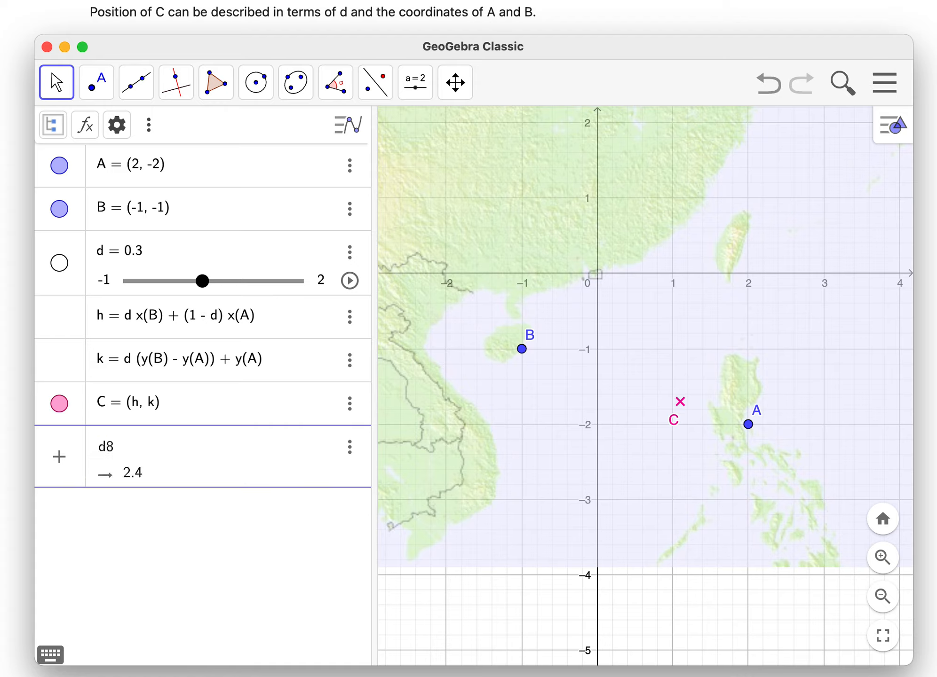
text(()
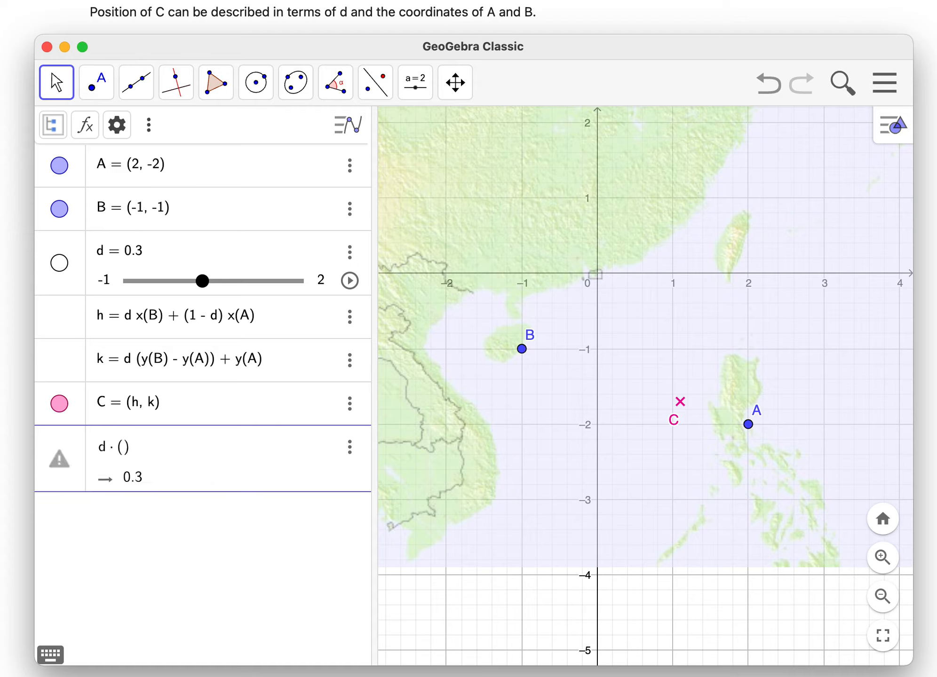
text(x)
key(BackSpace)
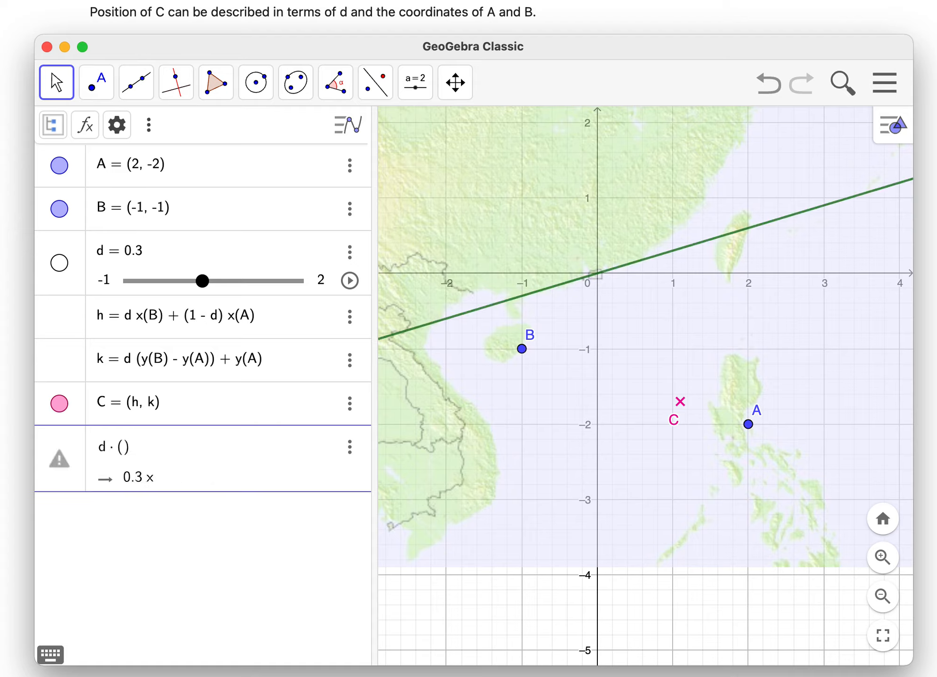
text(y(B)
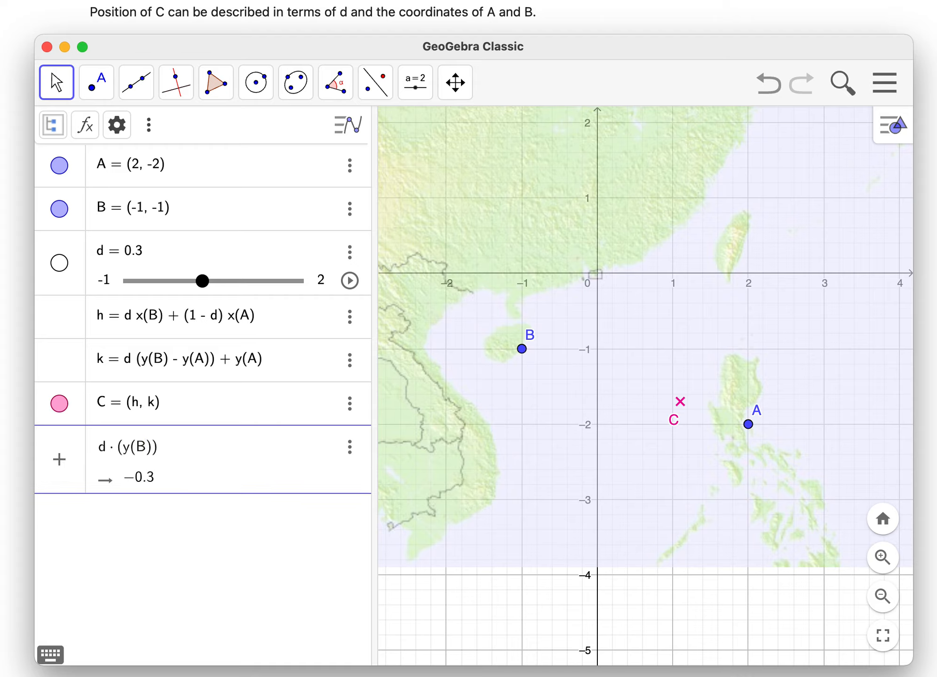
key(BackSpace)
key(BackSpace)
key(BackSpace)
key(BackSpace)
key(BackSpace)
key(BackSpace)
text(y(B)
text(+(1-d))
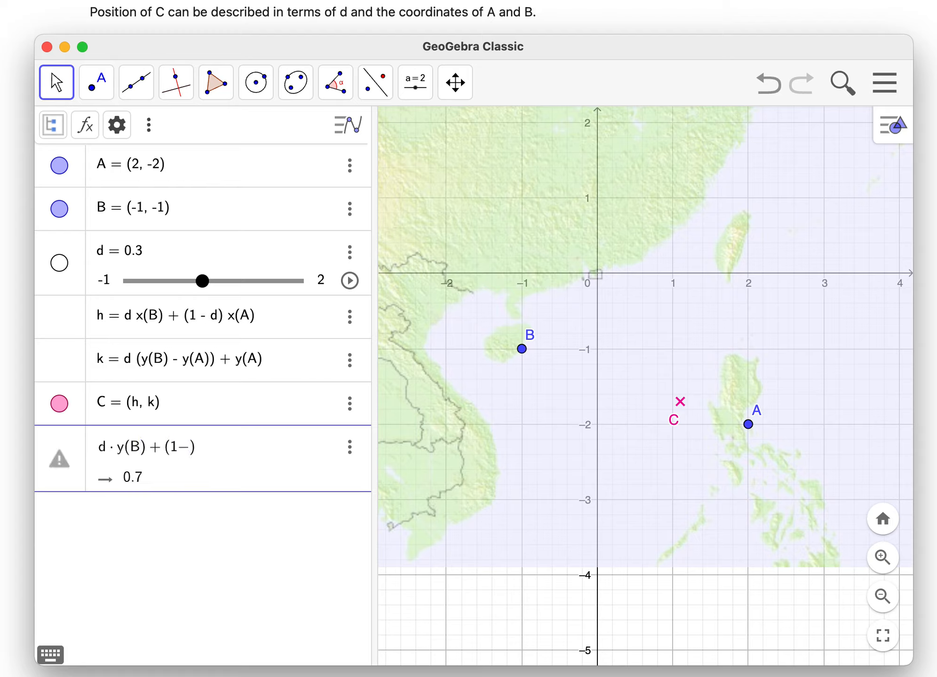
text(*)
text(y(A)
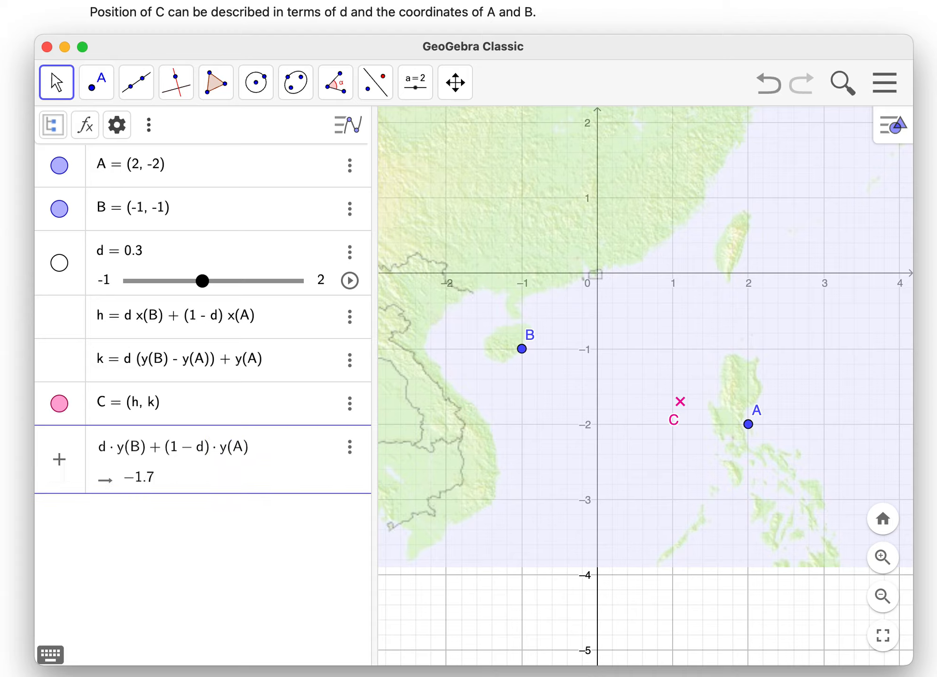
click(100, 449)
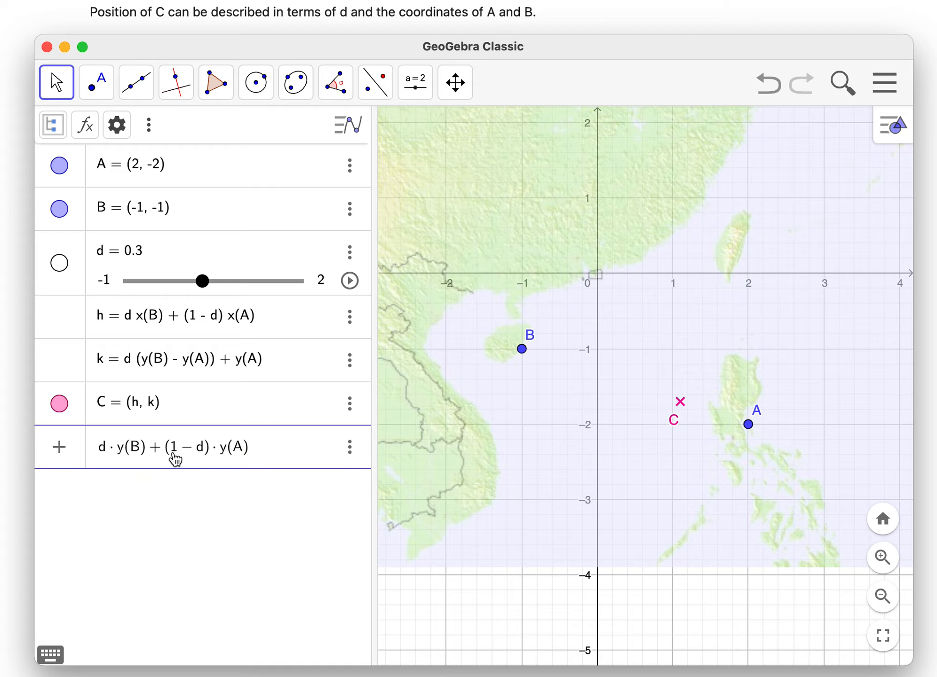
text(k=)
key(Return)
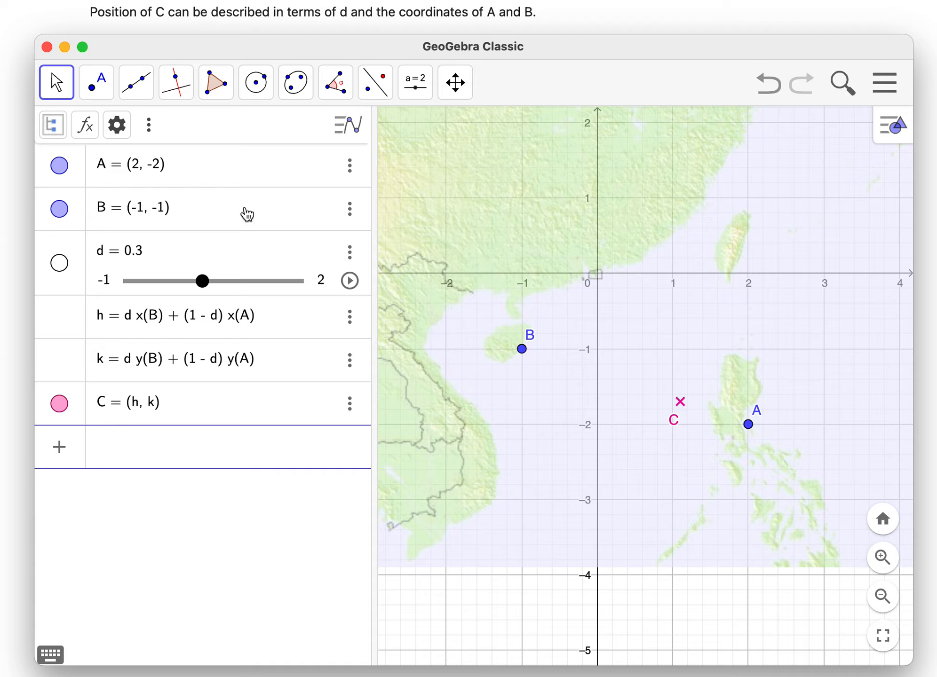
- Set slider d to 0.5 and delete point C
mouse_move(203, 281)
mouse_down()
mouse_move(229, 282)
mouse_move(184, 283)
mouse_move(257, 284)
mouse_move(155, 282)
mouse_move(242, 282)
mouse_move(214, 284)
mouse_up()
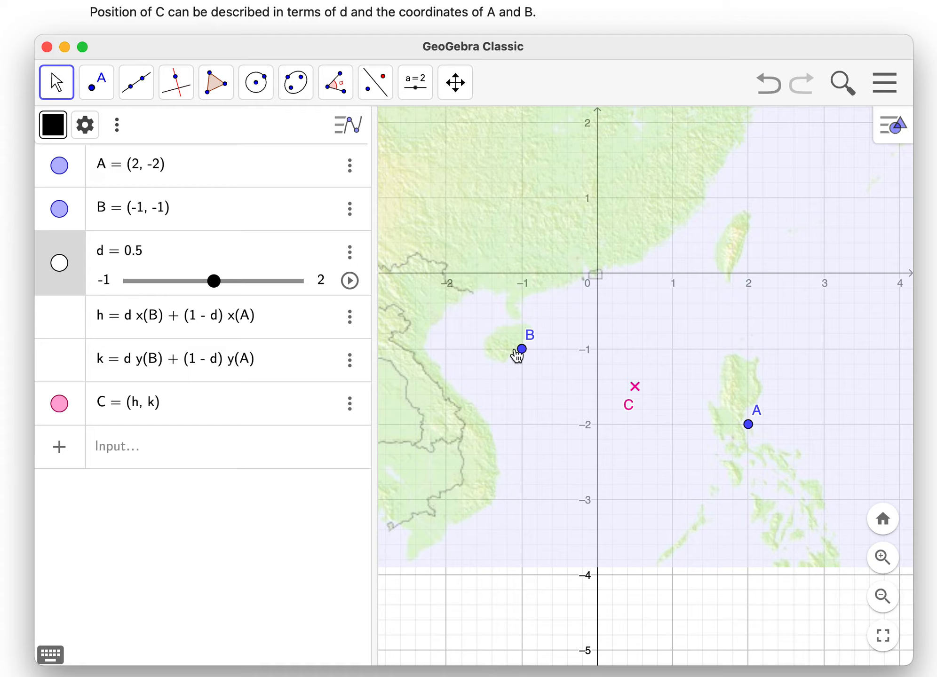
click(244, 448)
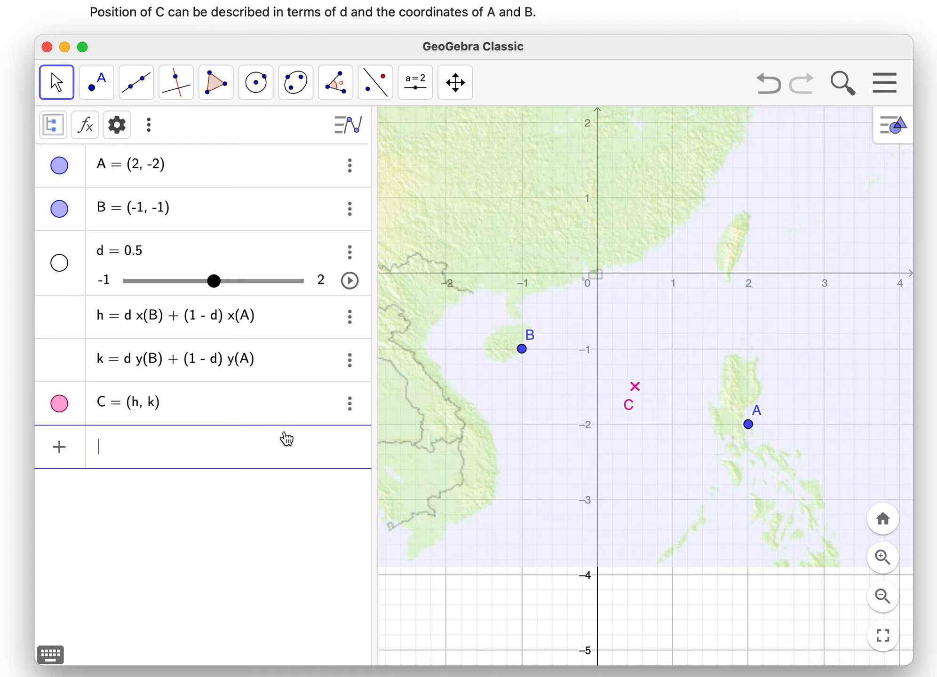
click(349, 408)
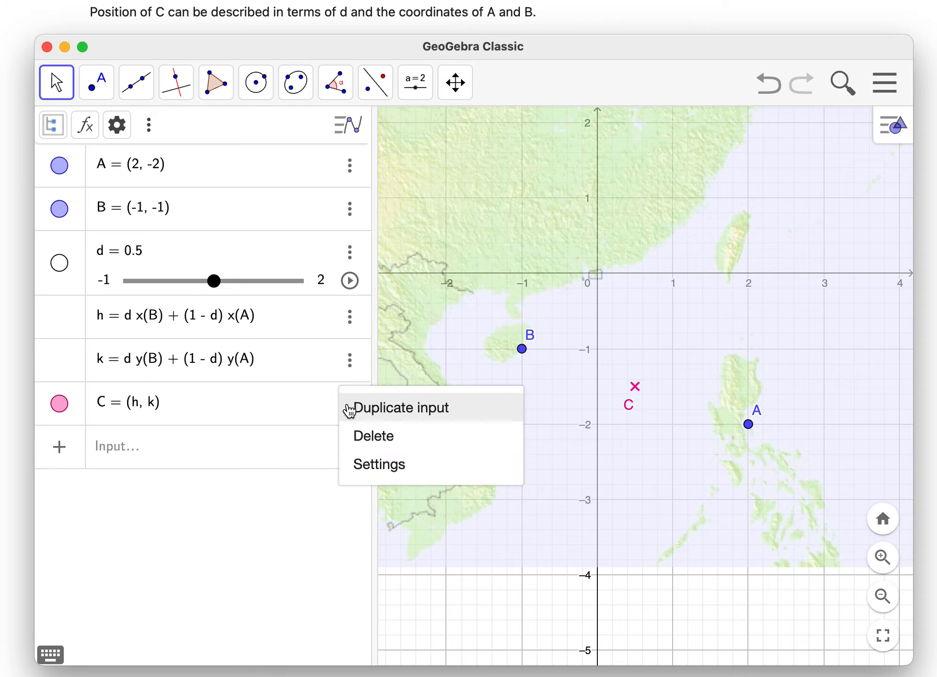
click(379, 437)
- Define a new point C directly from points A and B as C = d B + (1 - d) A
click(157, 412)
text(C)
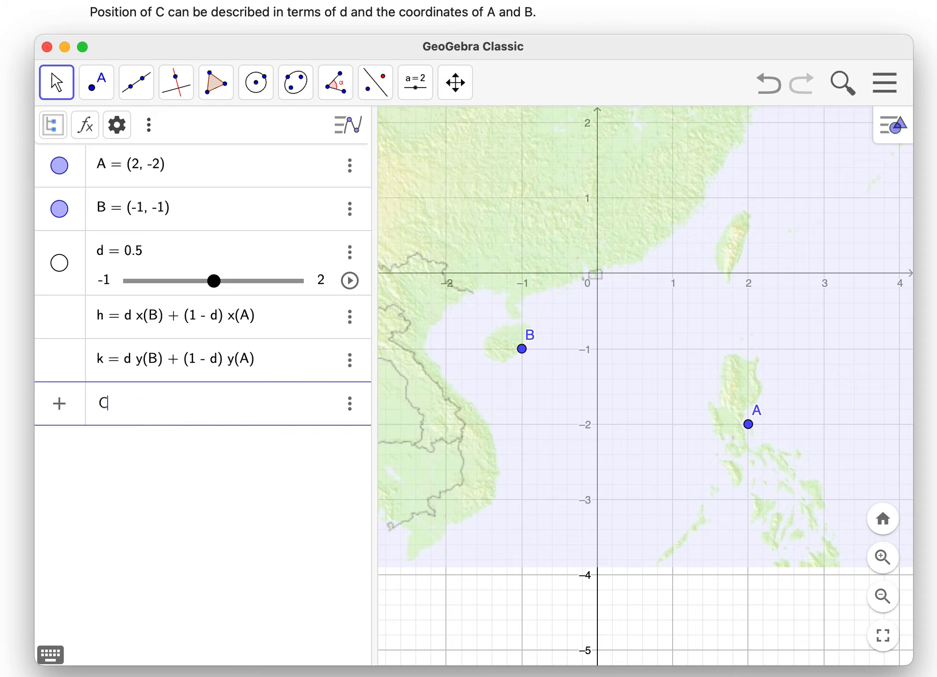
text(=d)
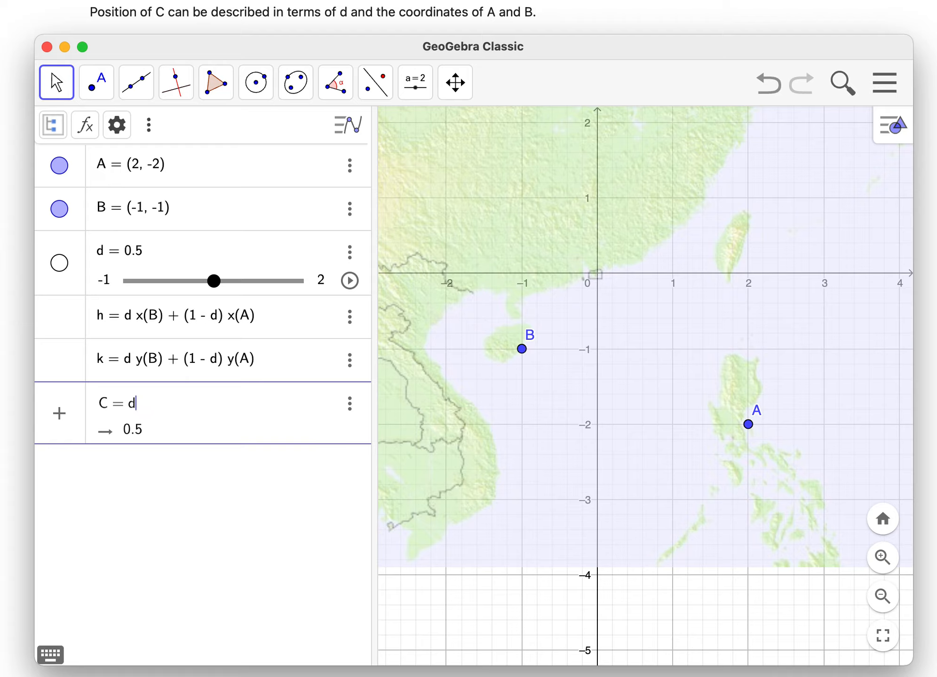
text(*B)
text(+)
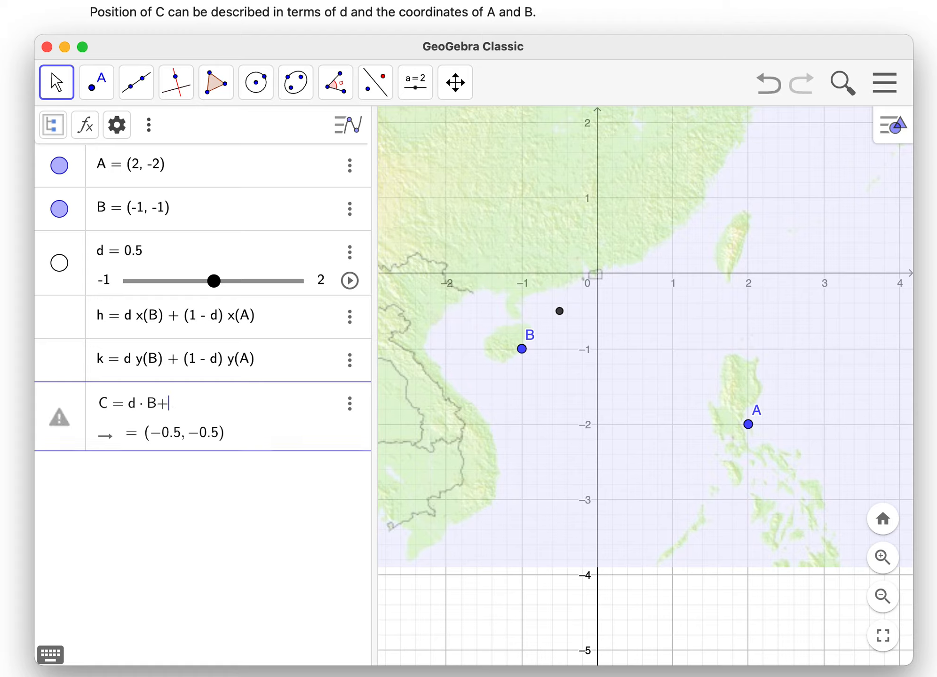
text((1-)
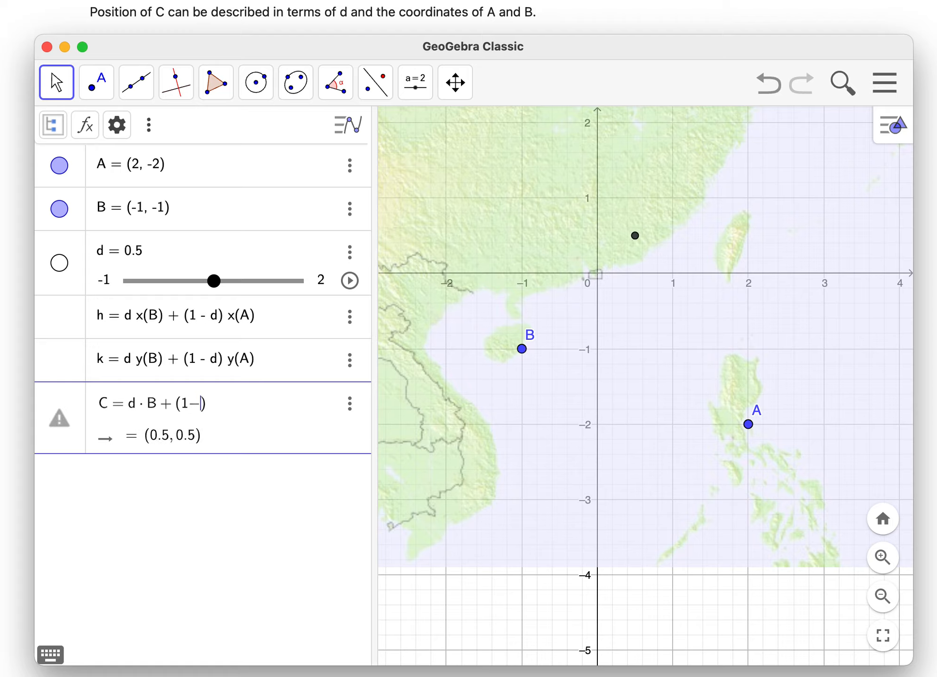
text(d)
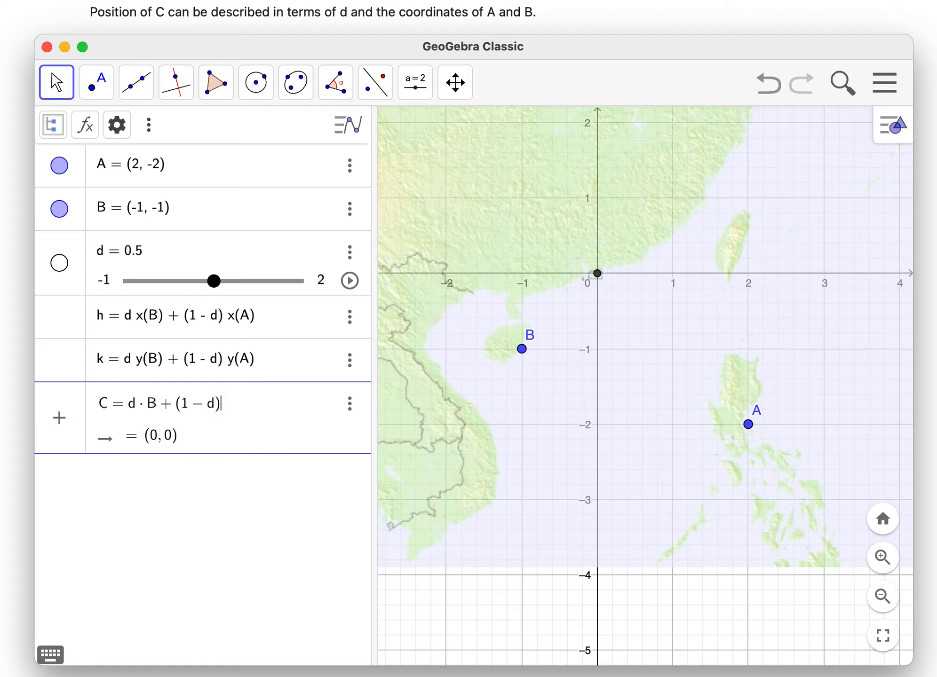
text()*A)
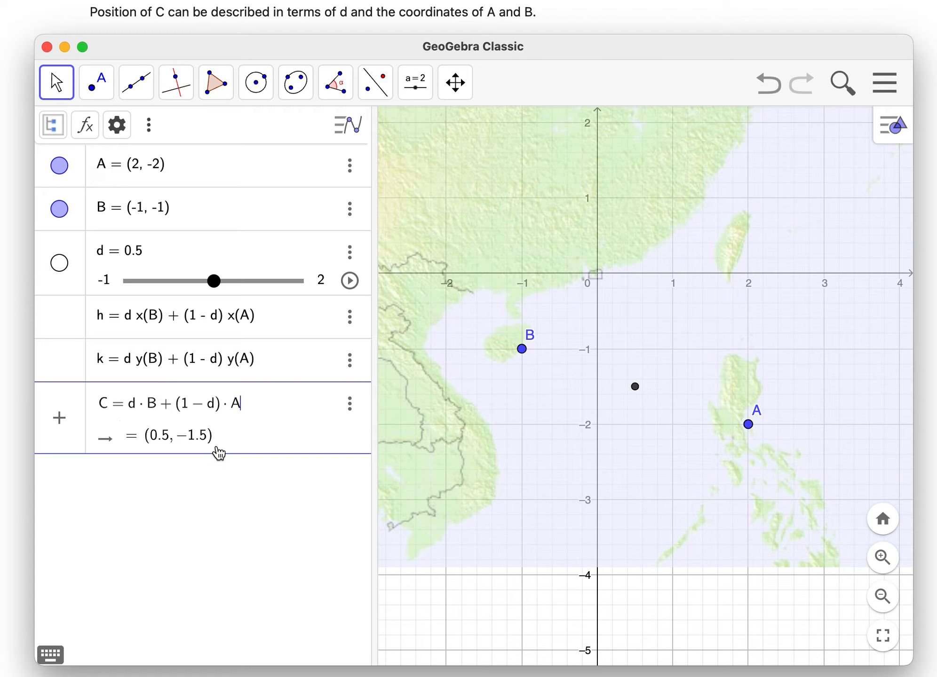
key(Left)
key(Return)
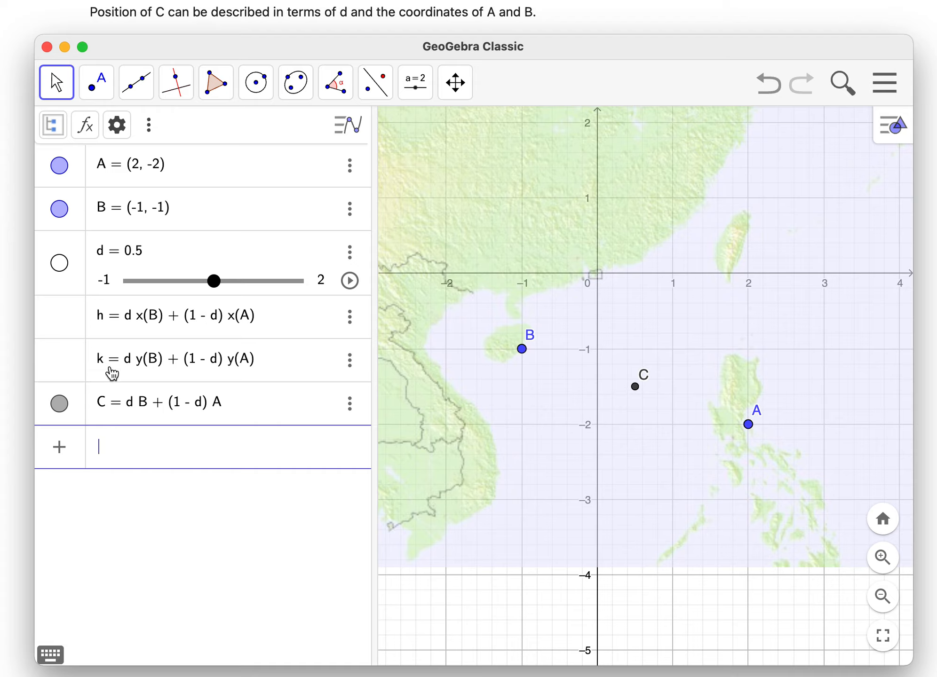
- Delete the helper definitions h and k, and move slider d to -0.4
click(350, 317)
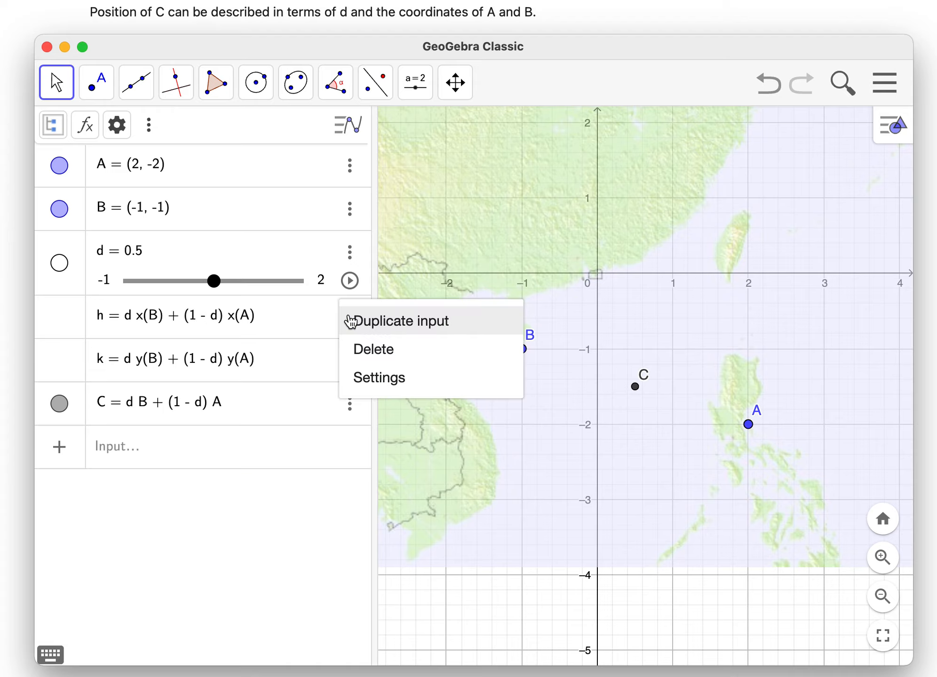
click(390, 361)
click(350, 317)
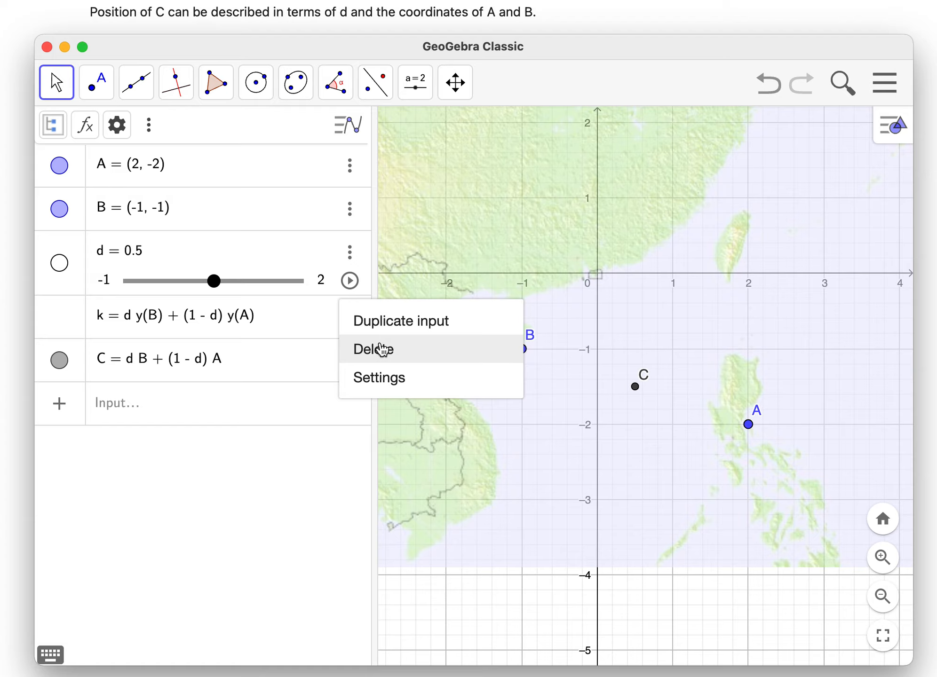
click(375, 348)
drag(229, 284, 163, 291)
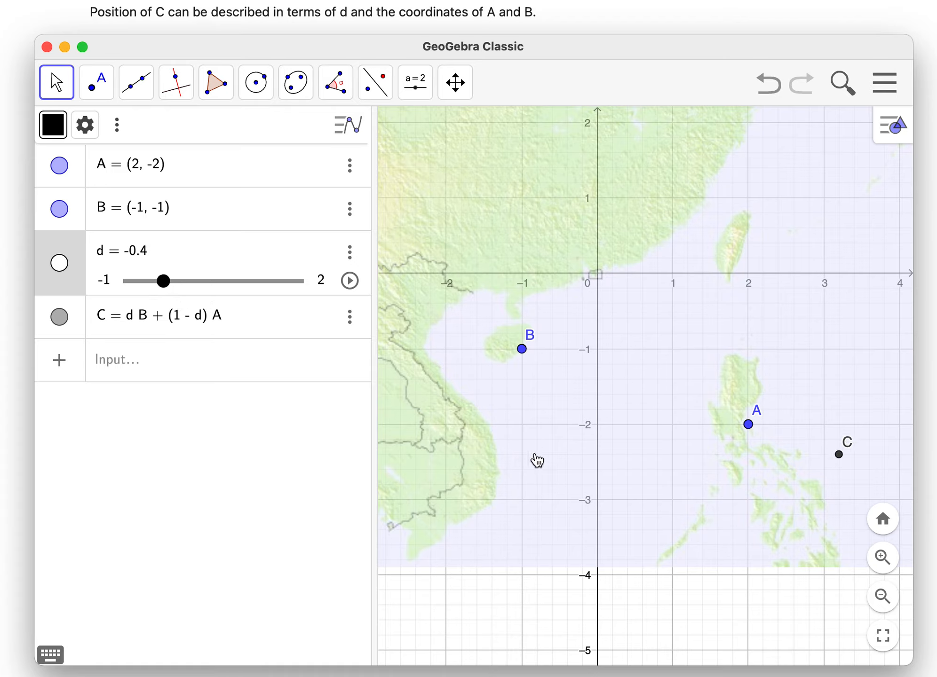